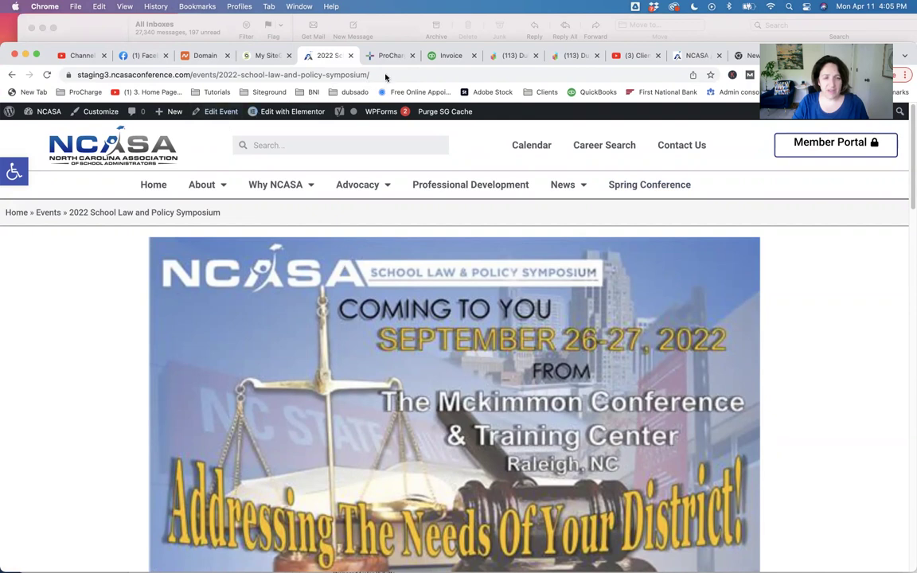
Highlight the event path in the symposium page's address, and open the Spring Conference page from the site navigation
click(385, 74)
click(386, 74)
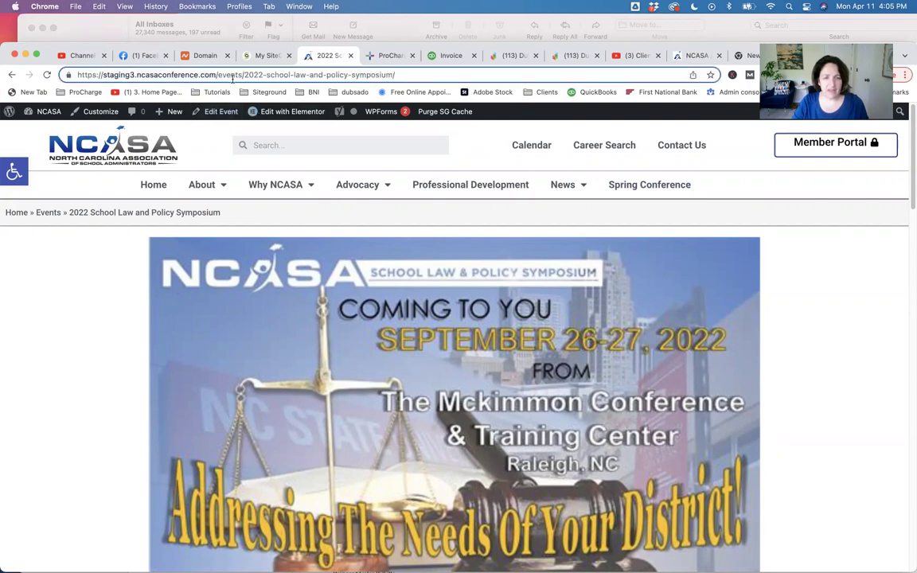
drag(214, 75, 396, 74)
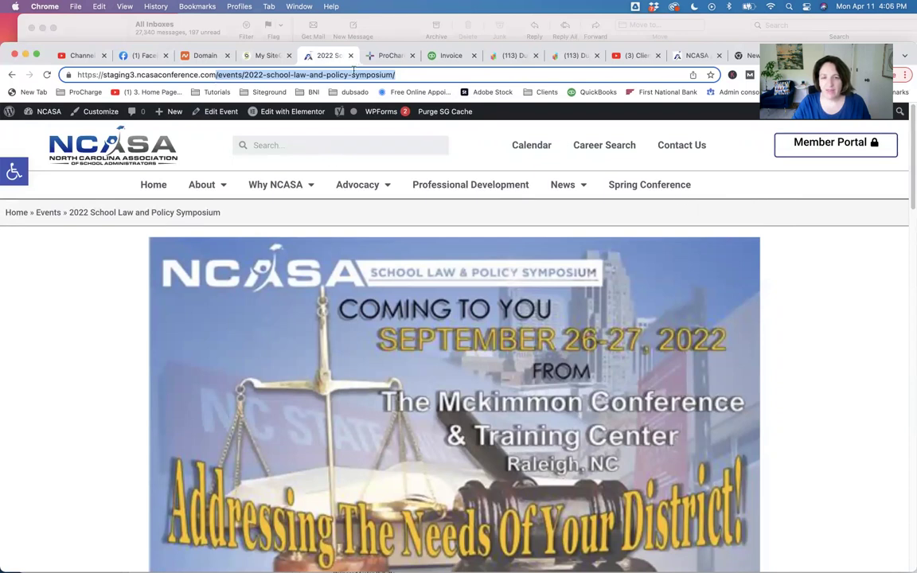
click(660, 186)
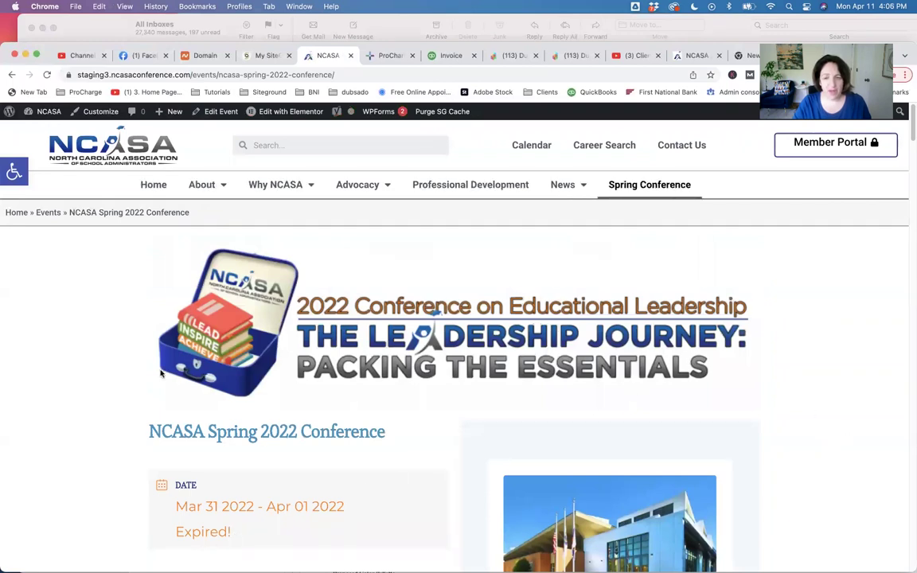
Go to the NCASA site's admin dashboard and open the Appearance menu editor
mouse_move(46, 114)
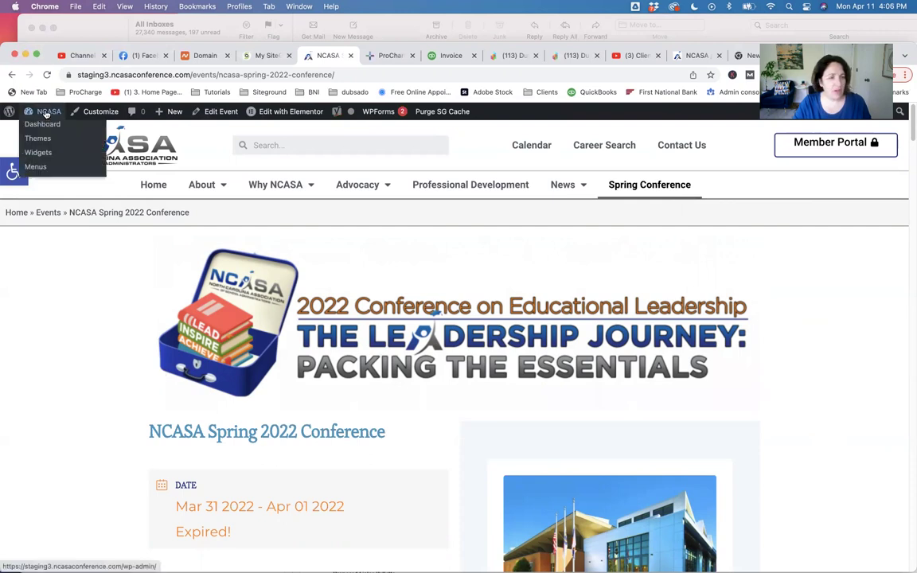
click(42, 124)
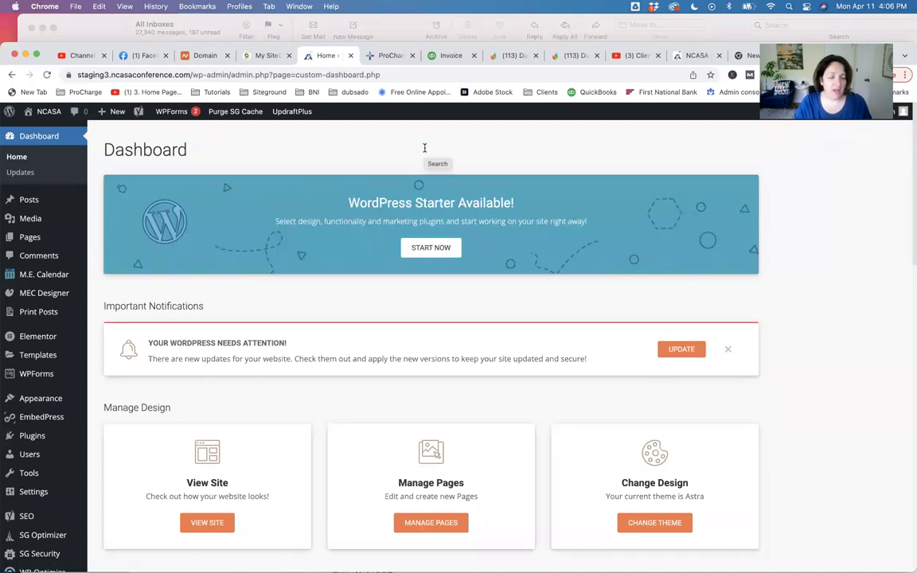
mouse_move(40, 400)
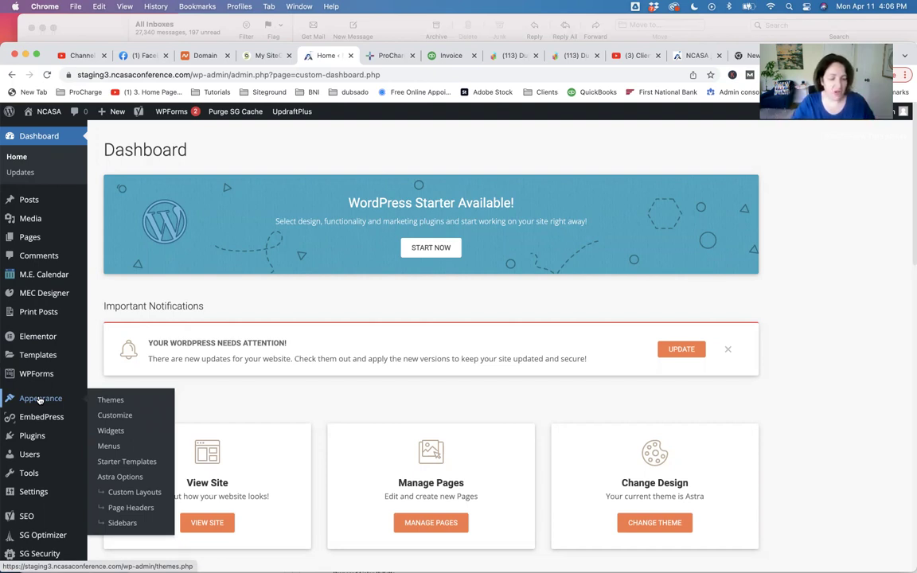
click(115, 448)
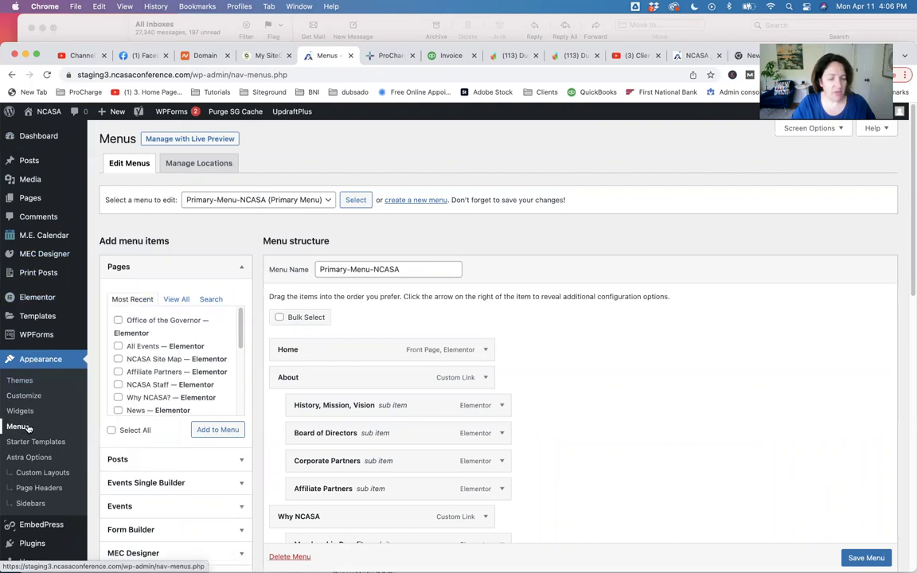
Expand the settings of the Spring Conference item at the end of the Primary-Menu-NCASA structure
scroll(669, 388, down, 1)
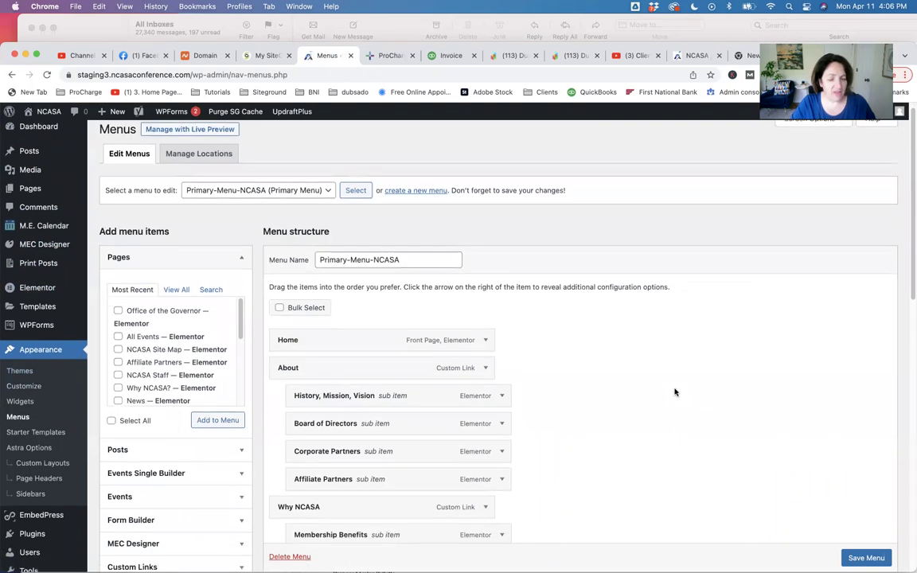
scroll(675, 391, down, 5)
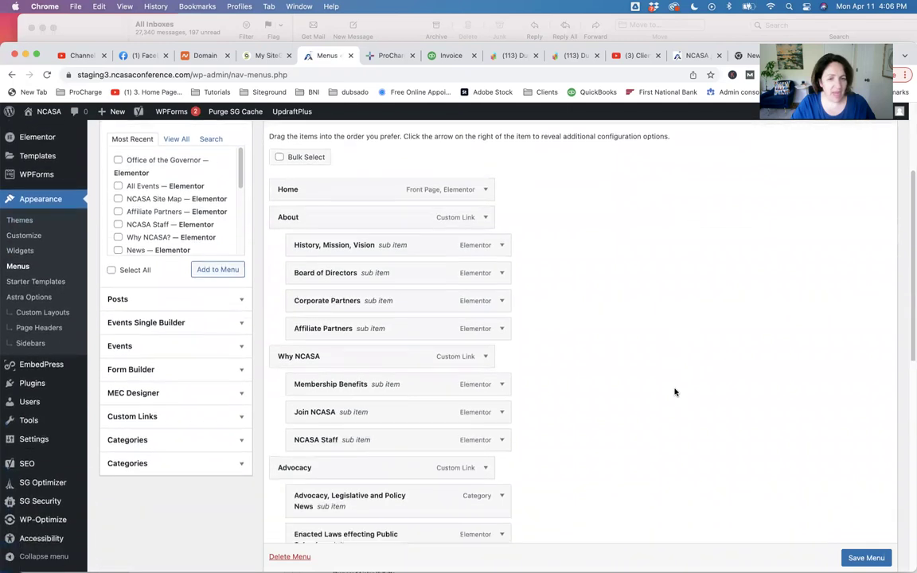
scroll(674, 391, down, 10)
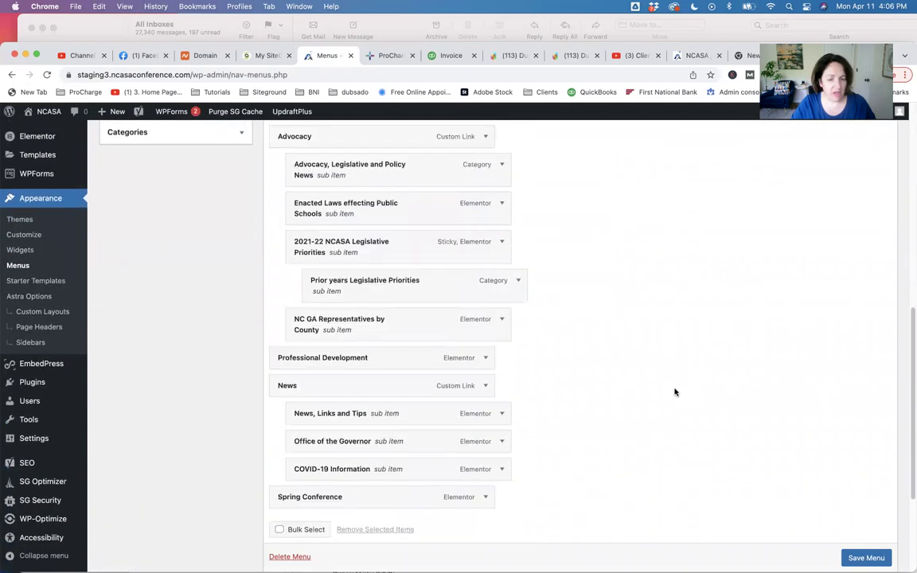
scroll(675, 392, down, 3)
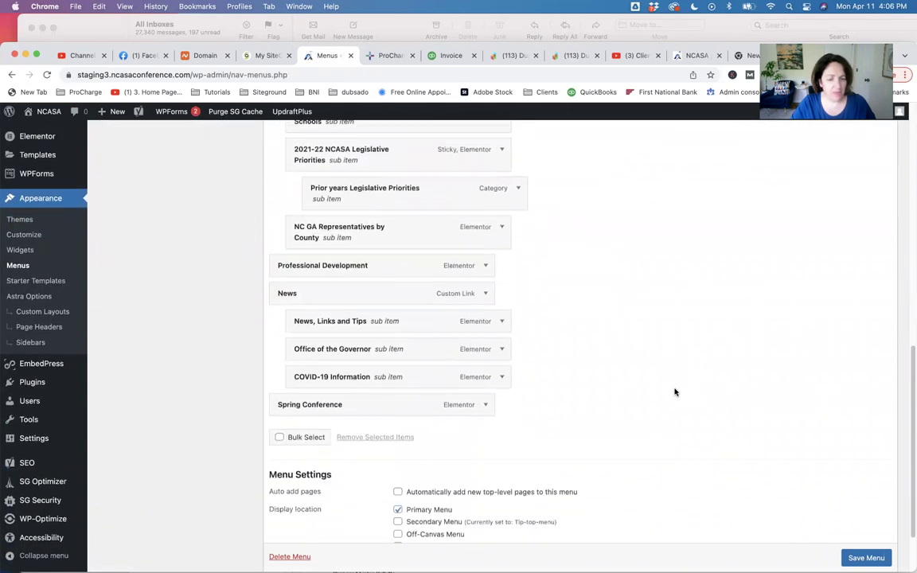
click(484, 398)
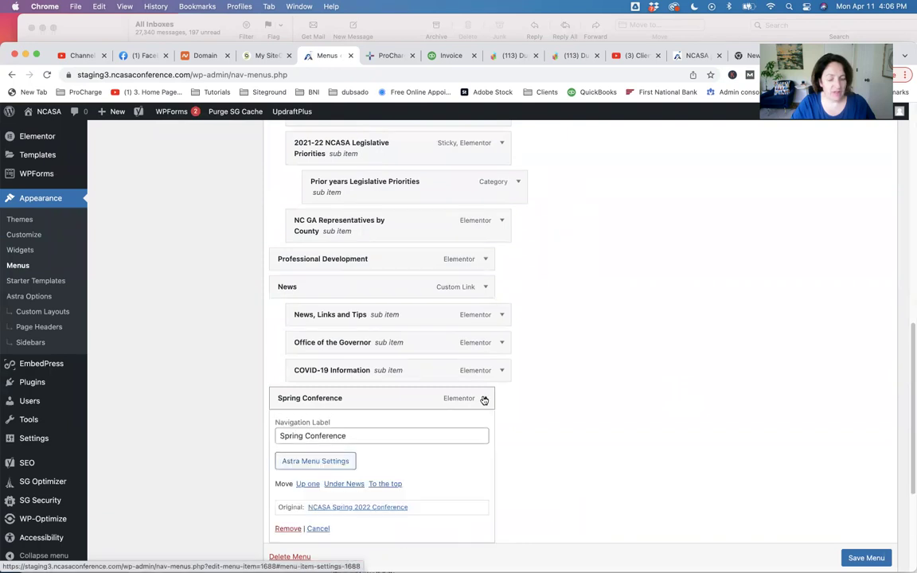
scroll(593, 409, down, 2)
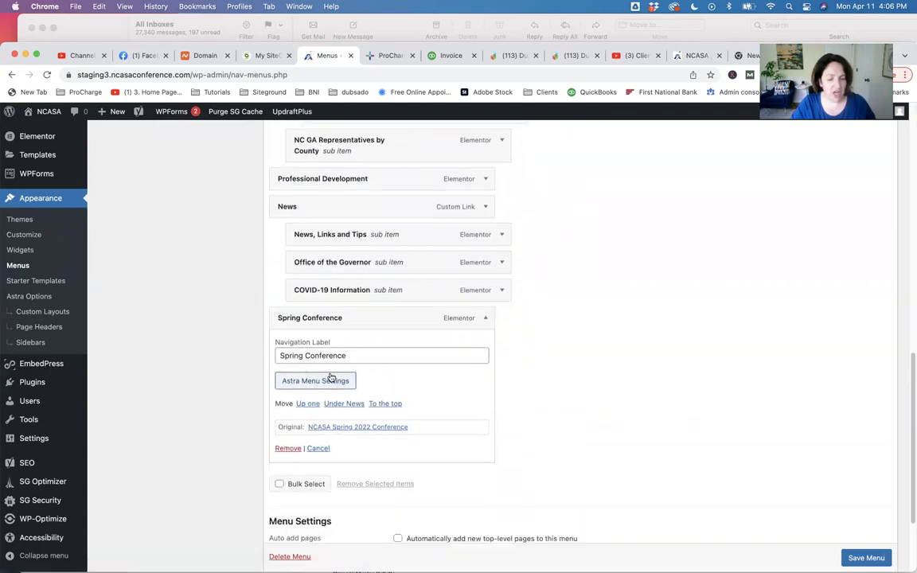
Change the Spring Conference item's navigation label to "Next Conference"
drag(306, 355, 273, 359)
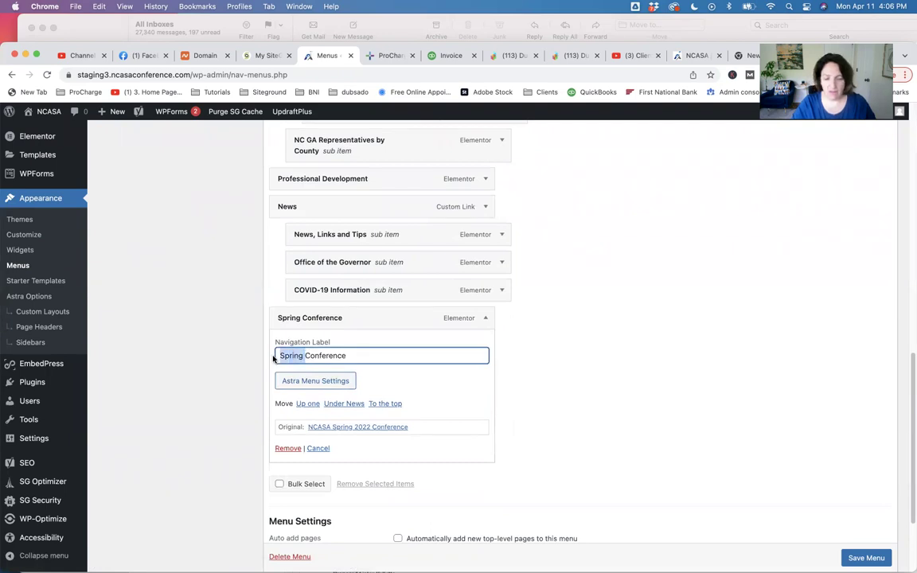
key(BackSpace)
text(Next)
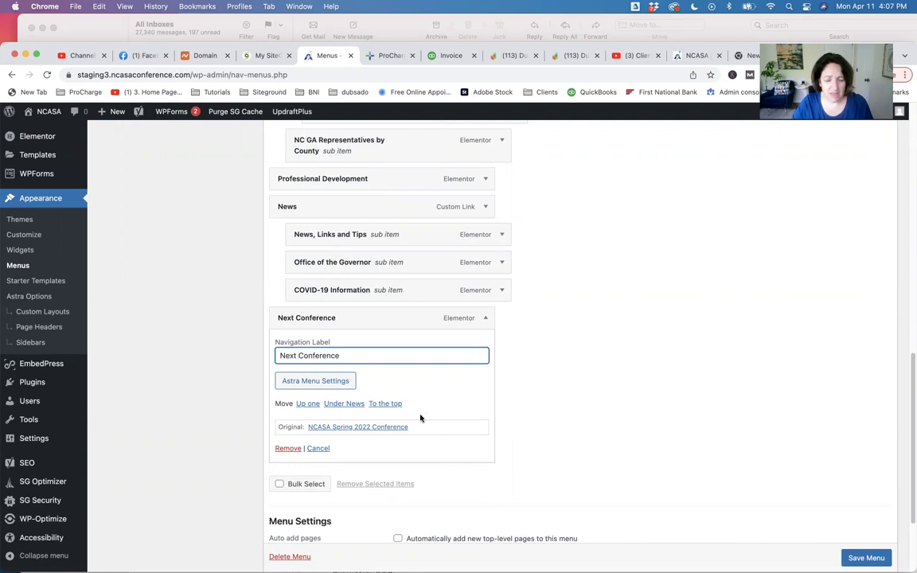
Remove the old Spring 2022 conference item from the menu and add the 2022 School Law and Policy Symposium event
click(286, 449)
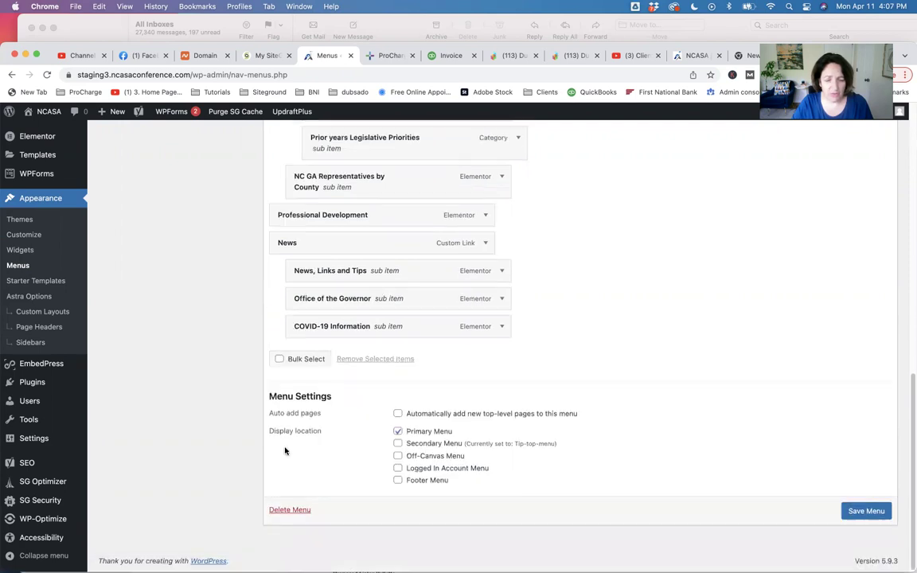
scroll(161, 342, up, 15)
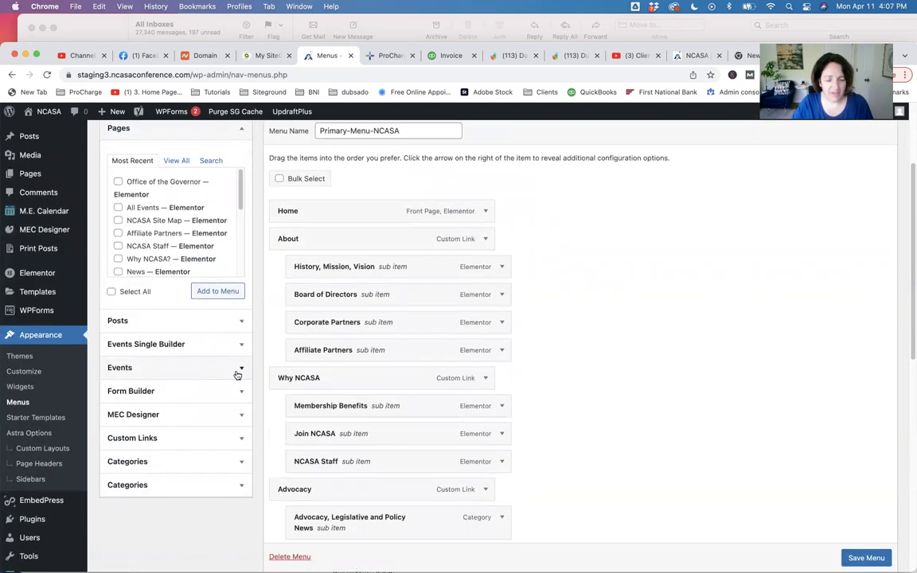
click(236, 370)
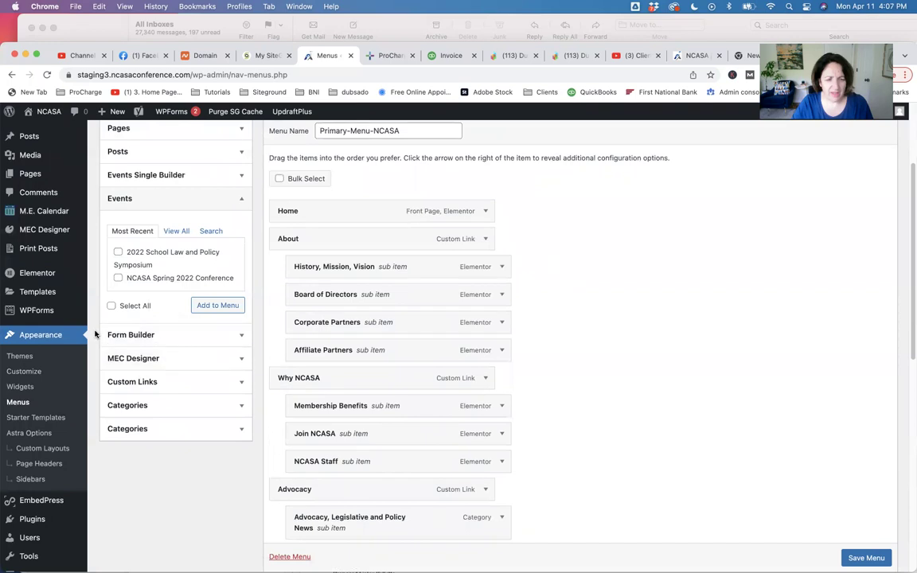
click(118, 252)
click(215, 305)
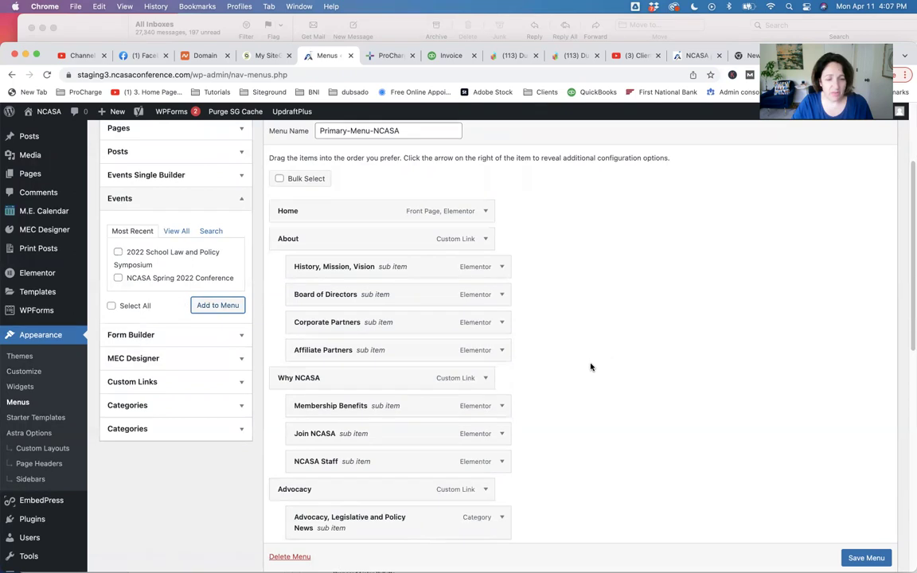
Look through the recent pages and posts that are available as menu items
scroll(151, 278, up, 2)
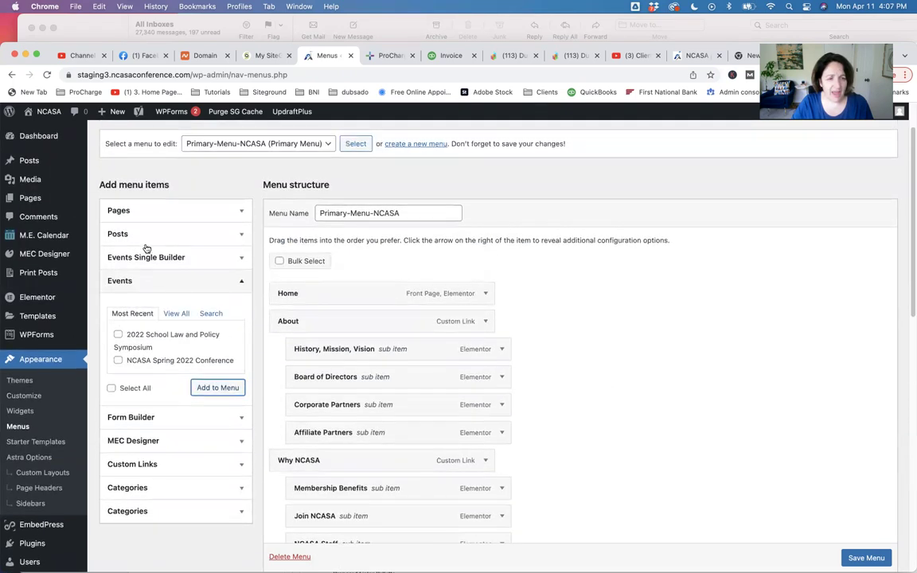
click(159, 214)
scroll(178, 301, down, 5)
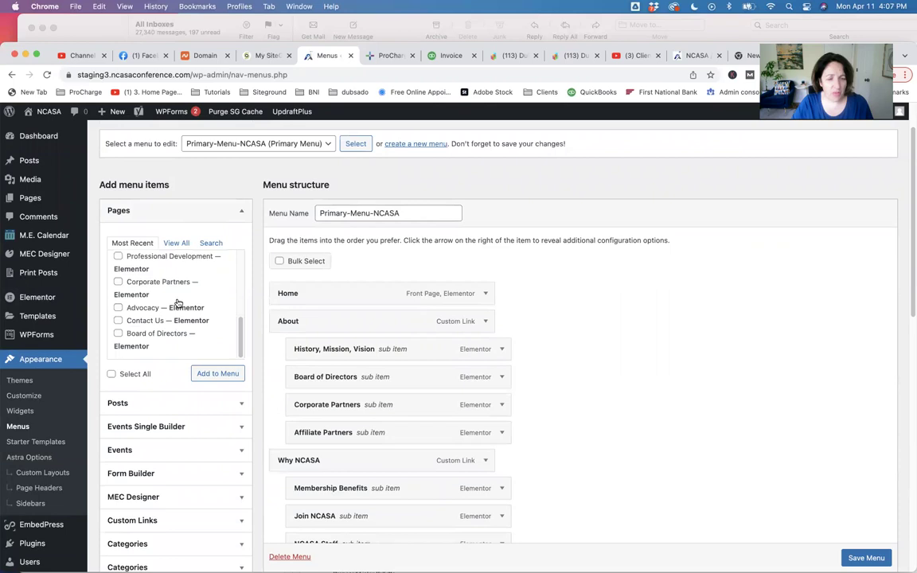
scroll(155, 291, up, 2)
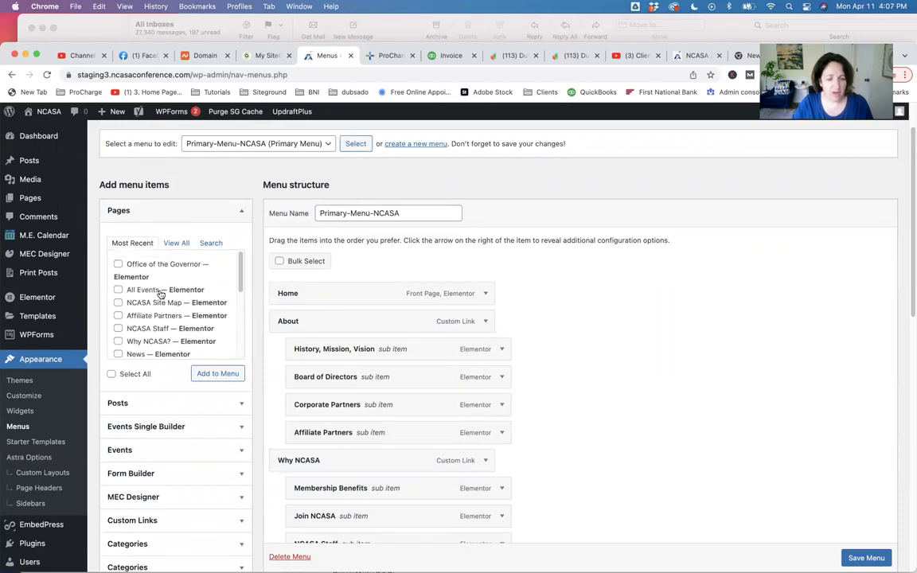
click(150, 405)
scroll(121, 288, down, 10)
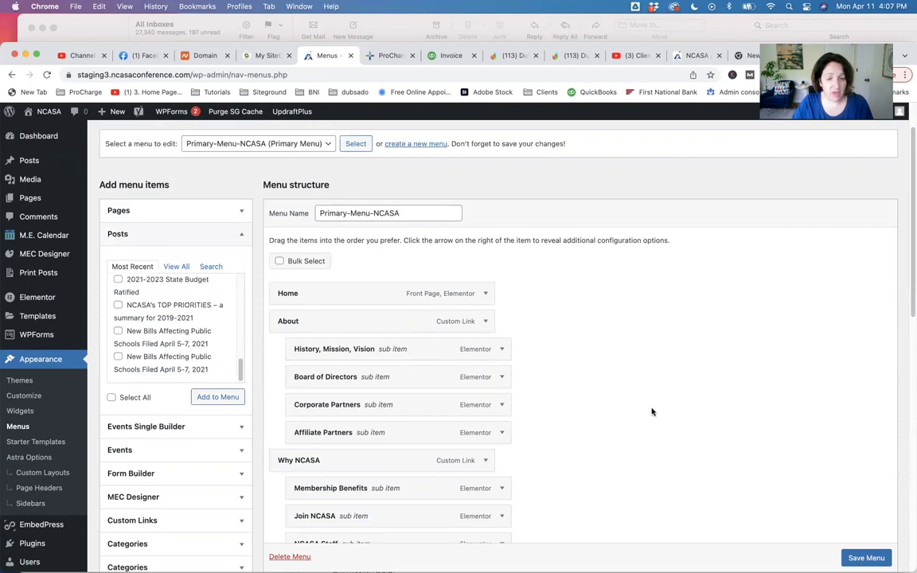
scroll(596, 365, down, 5)
scroll(599, 362, up, 6)
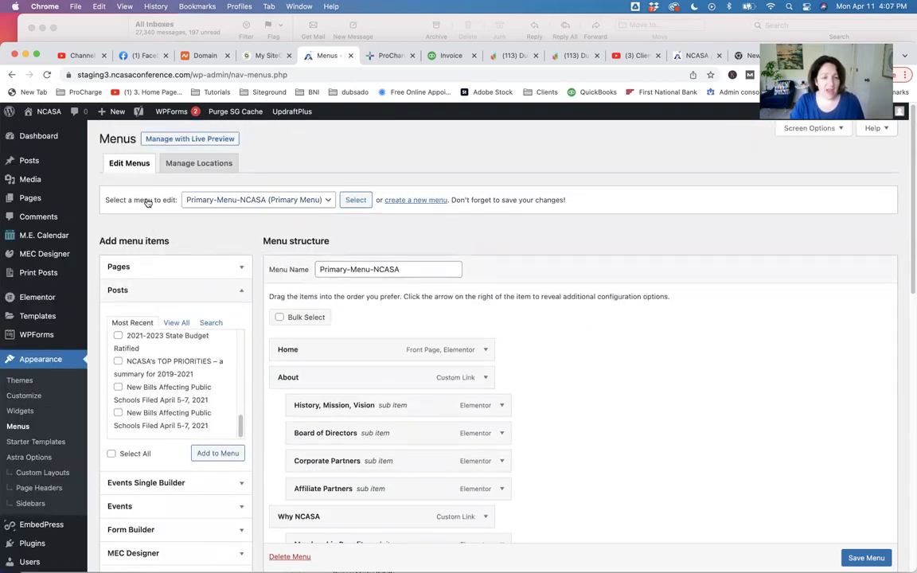
click(356, 201)
click(425, 221)
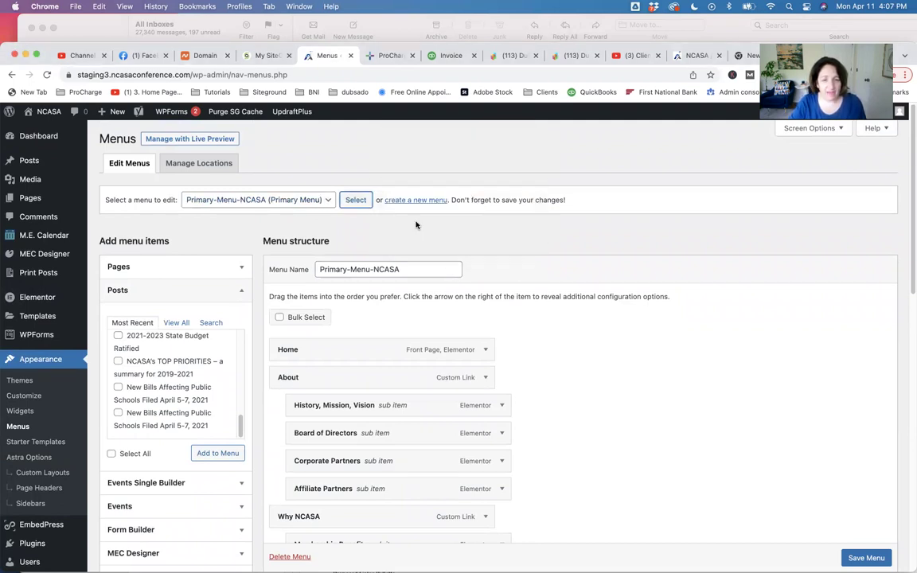
click(327, 201)
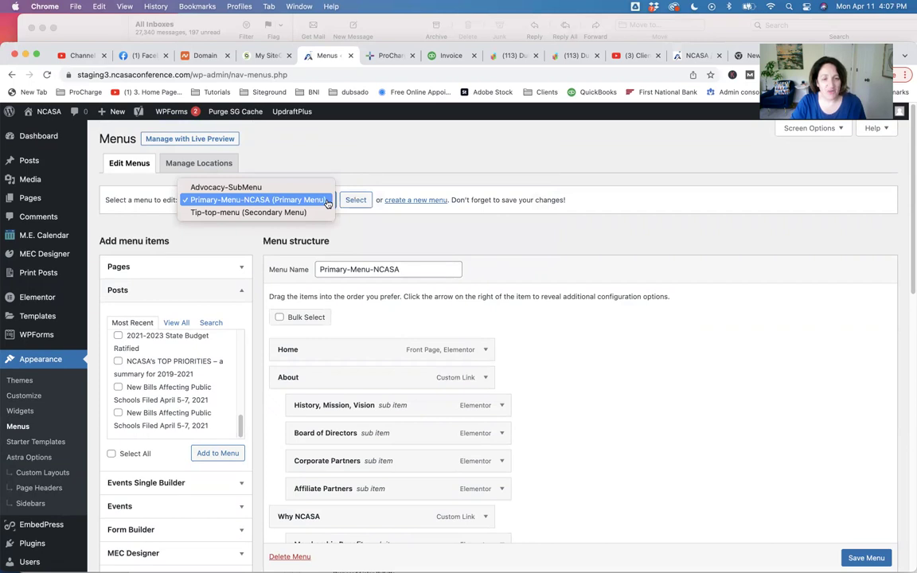
click(249, 211)
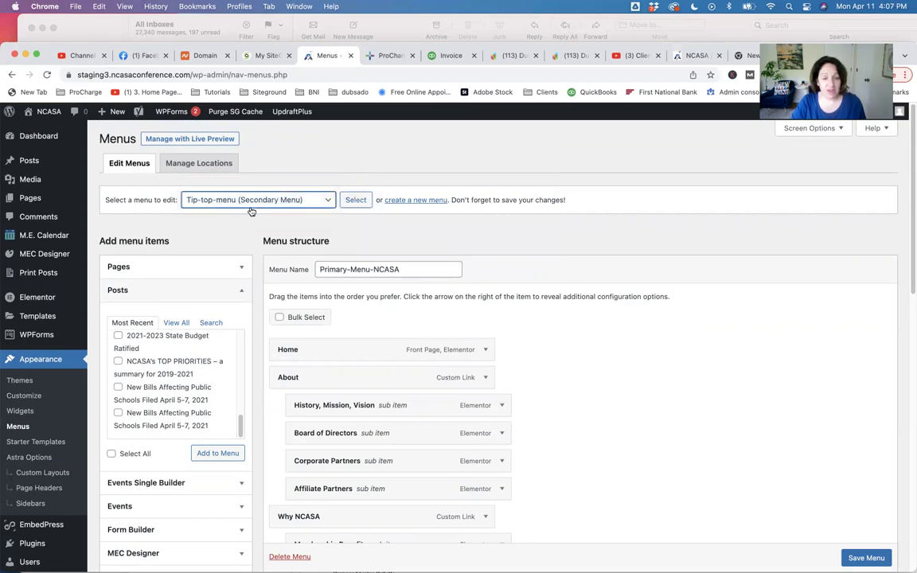
click(354, 201)
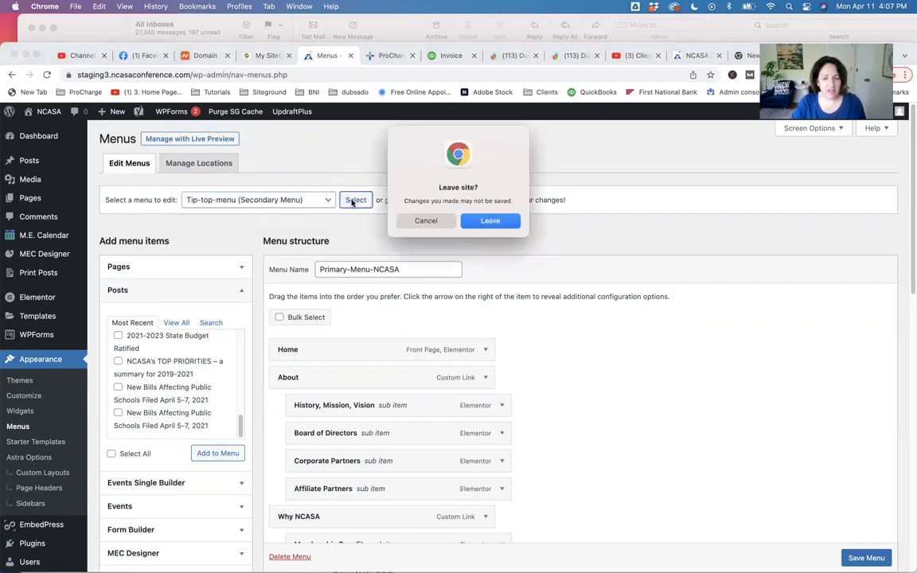
click(425, 222)
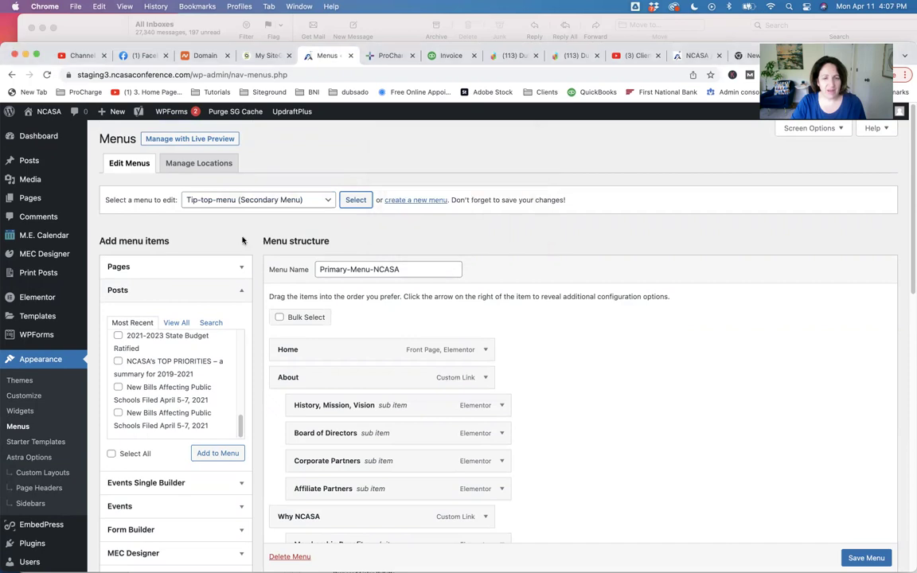
click(322, 201)
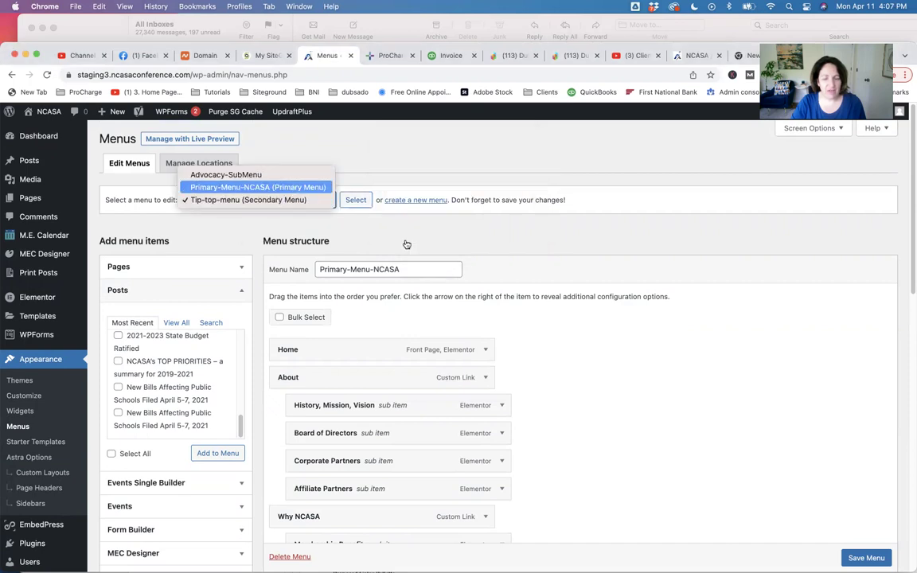
click(311, 187)
Set the 2022 School Law and Policy Symposium item's navigation label to "Next Conference" and save the menu
scroll(501, 340, down, 10)
scroll(498, 355, down, 8)
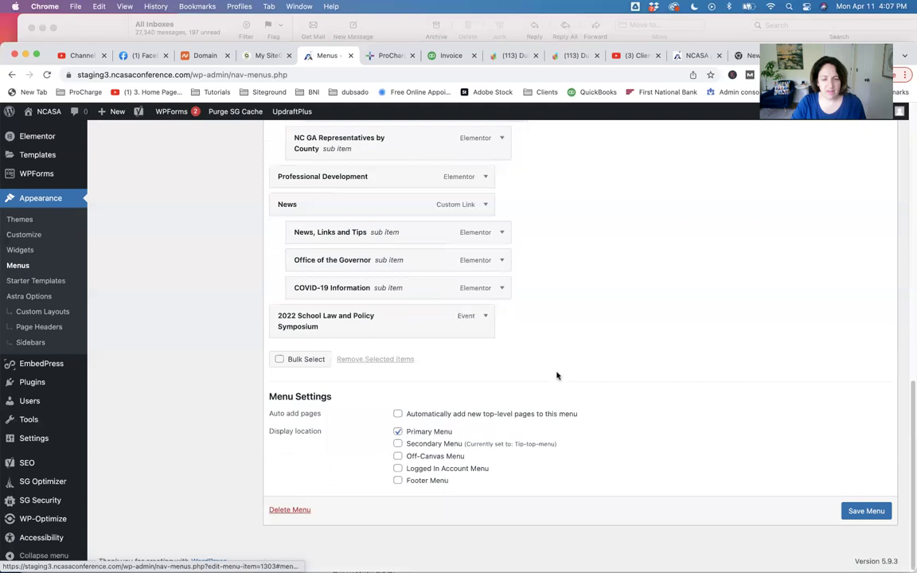
click(485, 317)
drag(422, 364, 276, 363)
text(Nex)
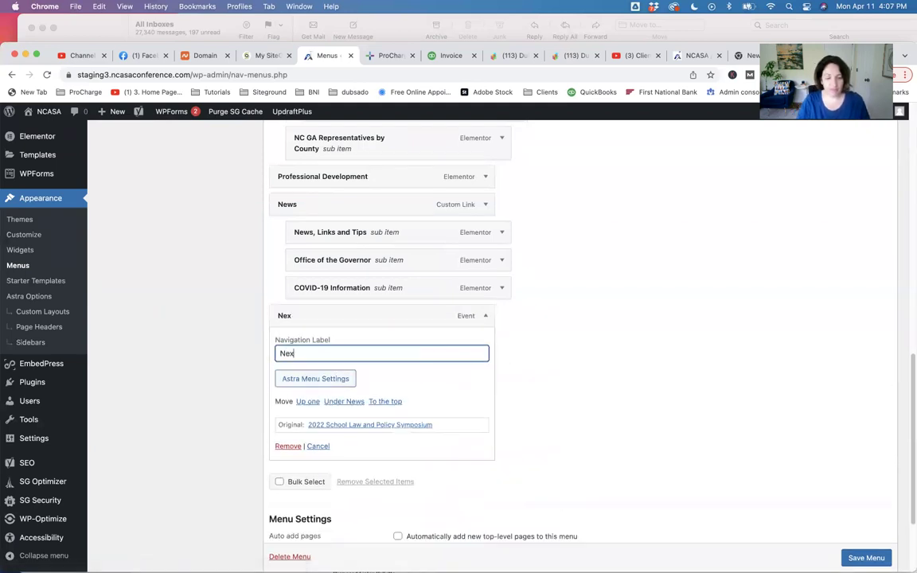
text(t Conference)
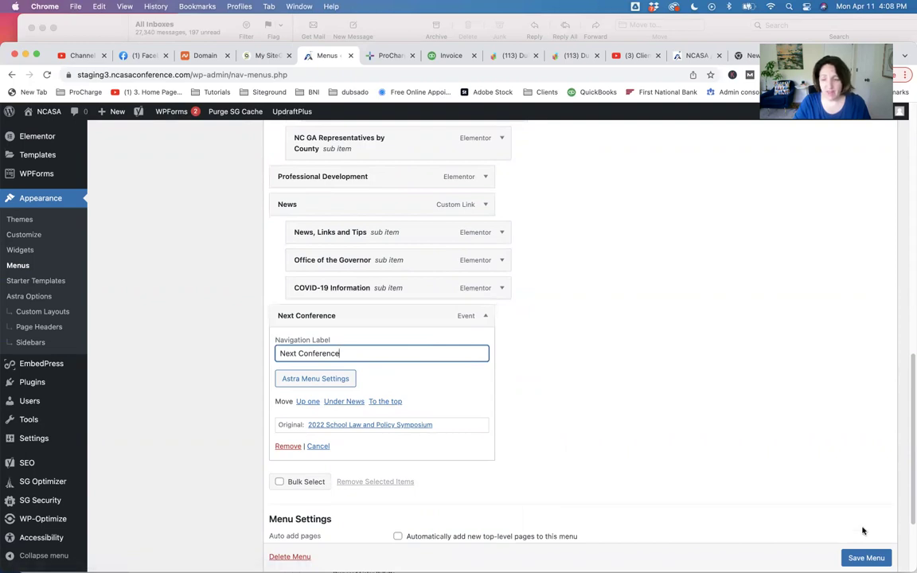
click(865, 558)
click(865, 557)
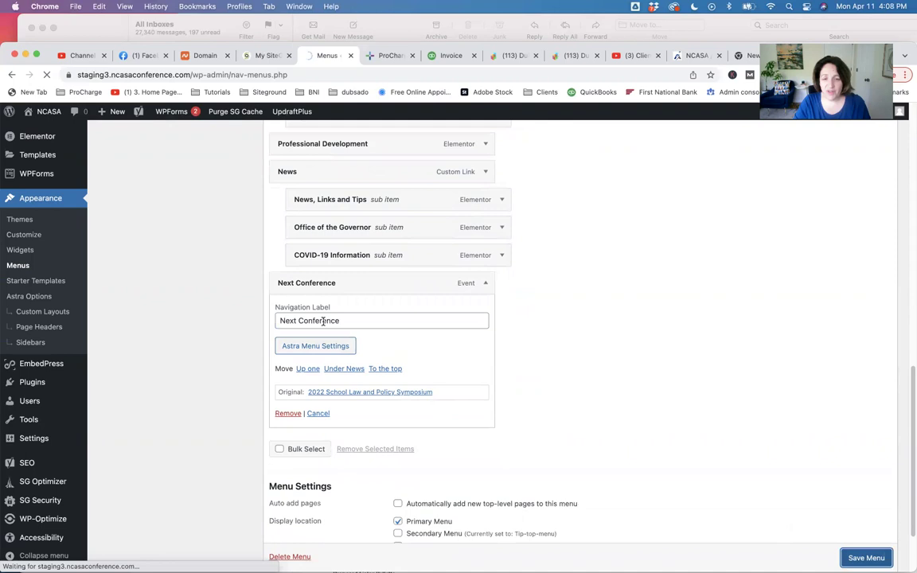
drag(338, 320, 265, 326)
click(348, 321)
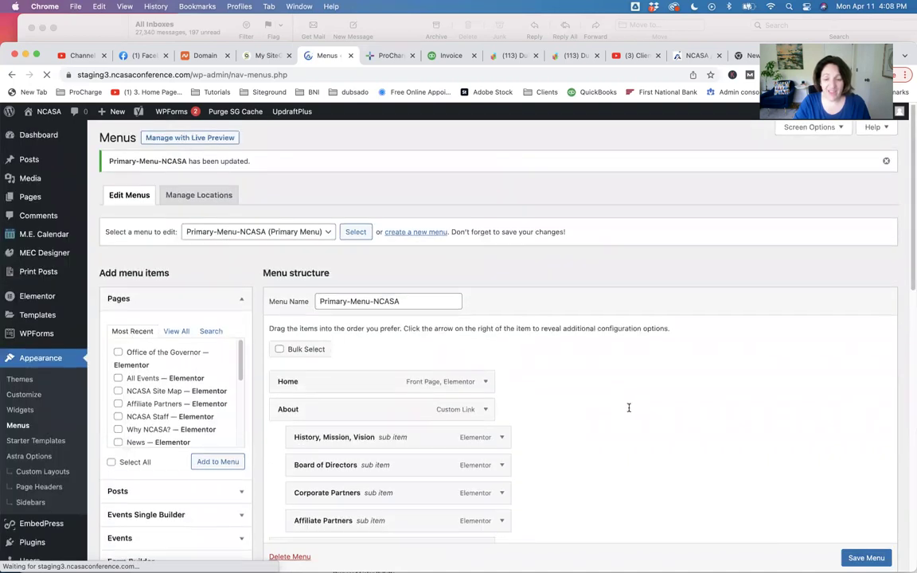
Check the details of the Next Conference item at the end of the primary menu structure
scroll(633, 407, down, 3)
scroll(633, 407, down, 10)
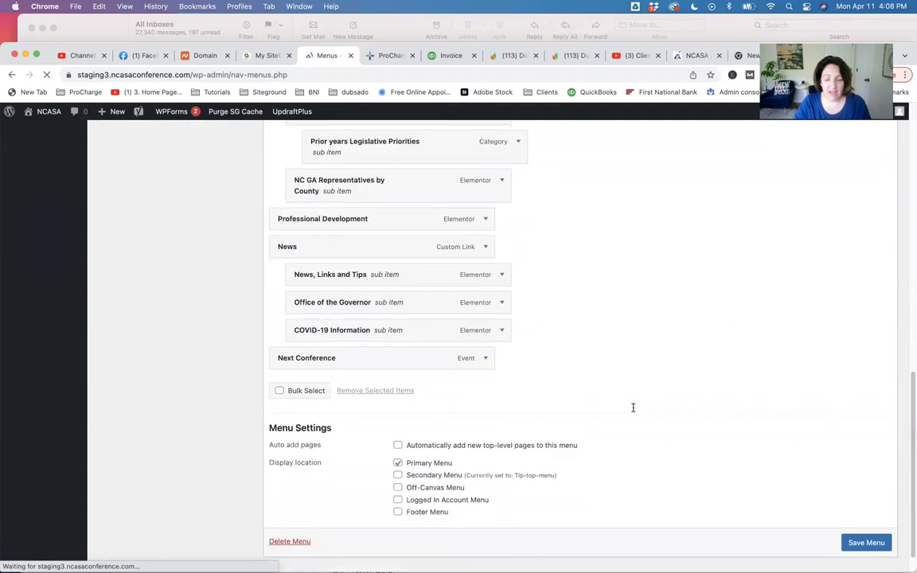
scroll(632, 411, down, 1)
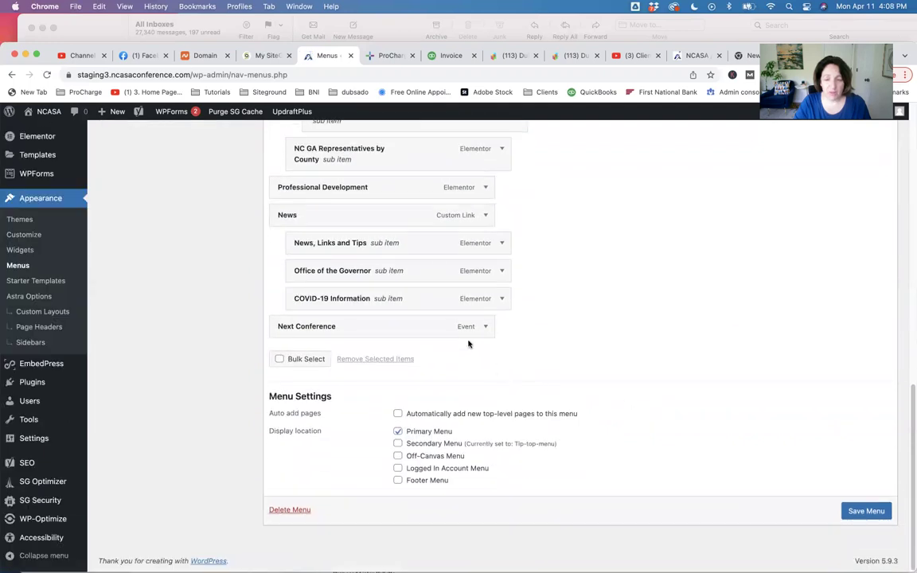
click(485, 327)
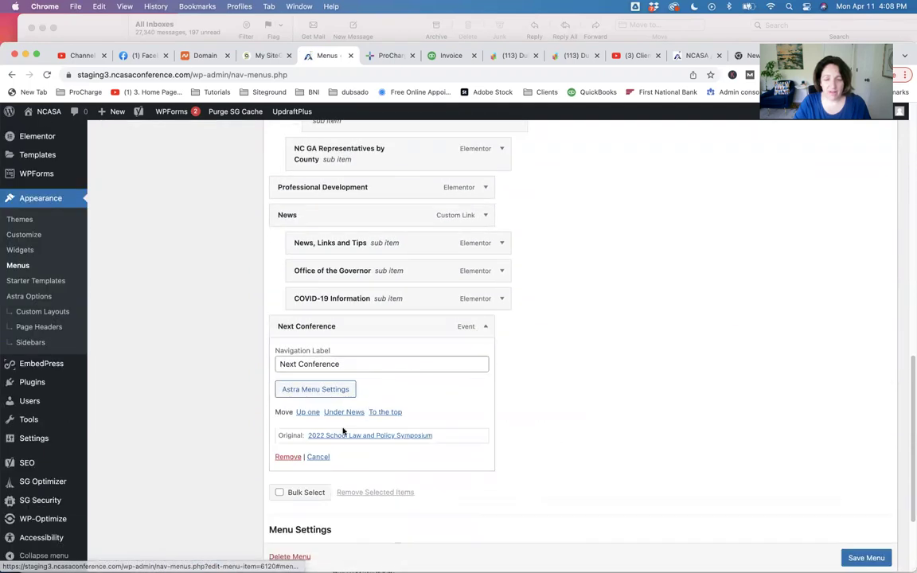
scroll(584, 333, up, 10)
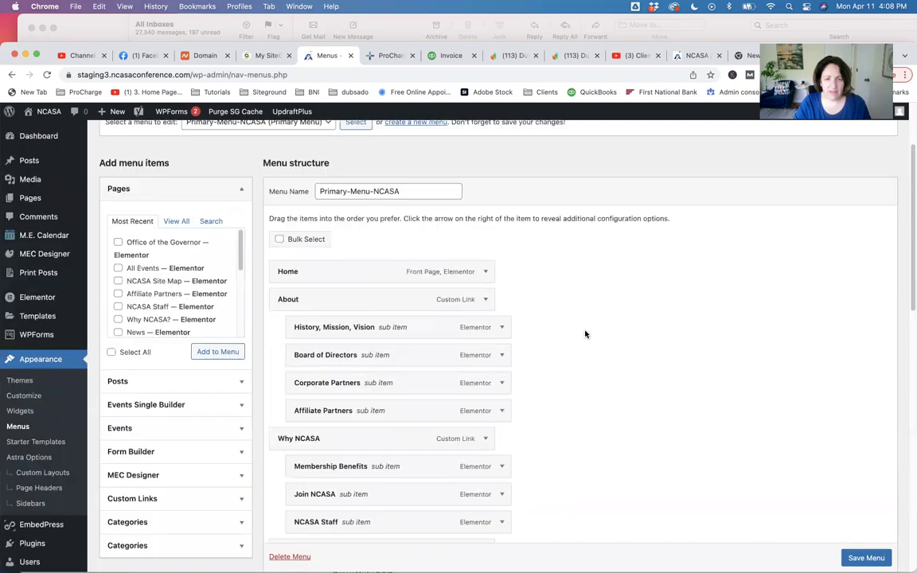
Visit the site's home page, follow the Next Conference link and review the event page and its header
scroll(585, 334, up, 3)
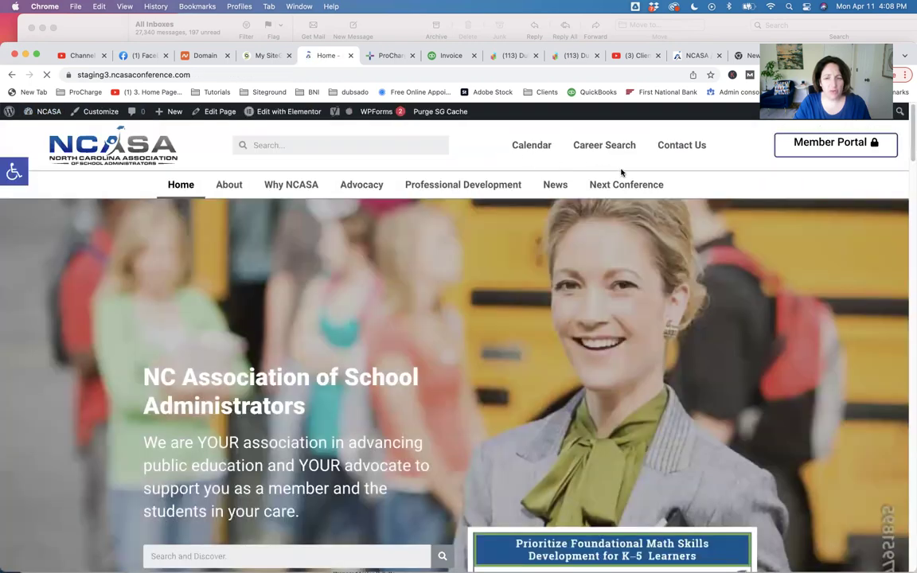
click(650, 187)
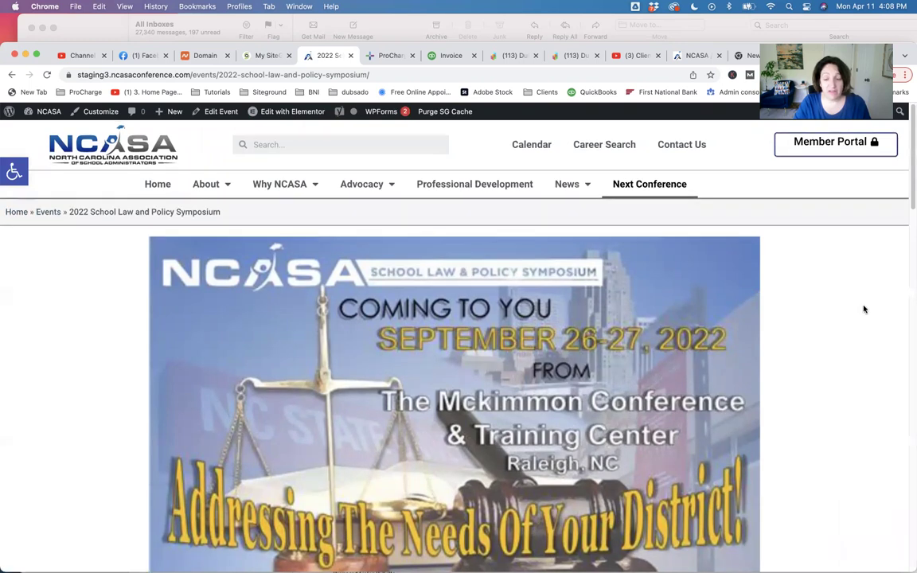
scroll(866, 309, down, 5)
scroll(864, 309, up, 1)
scroll(864, 309, up, 4)
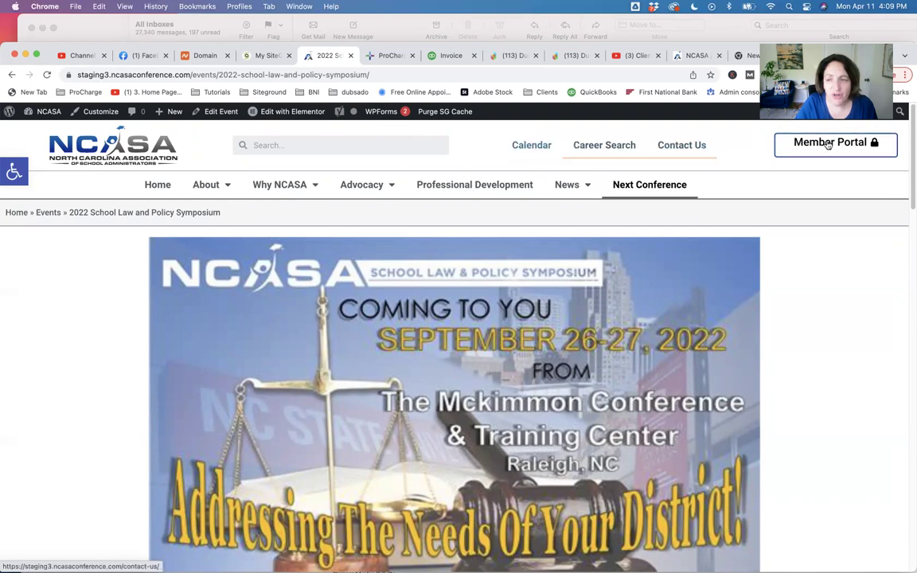
click(286, 145)
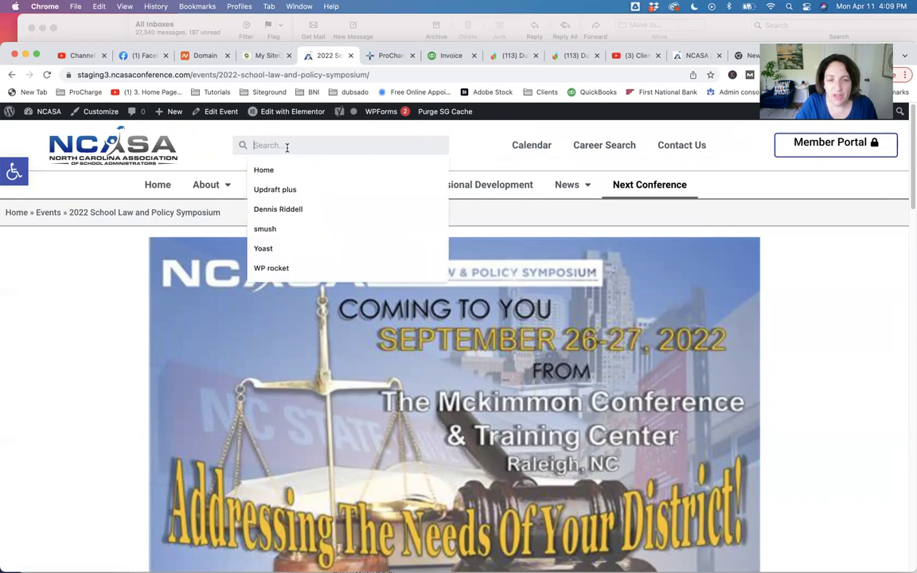
click(203, 151)
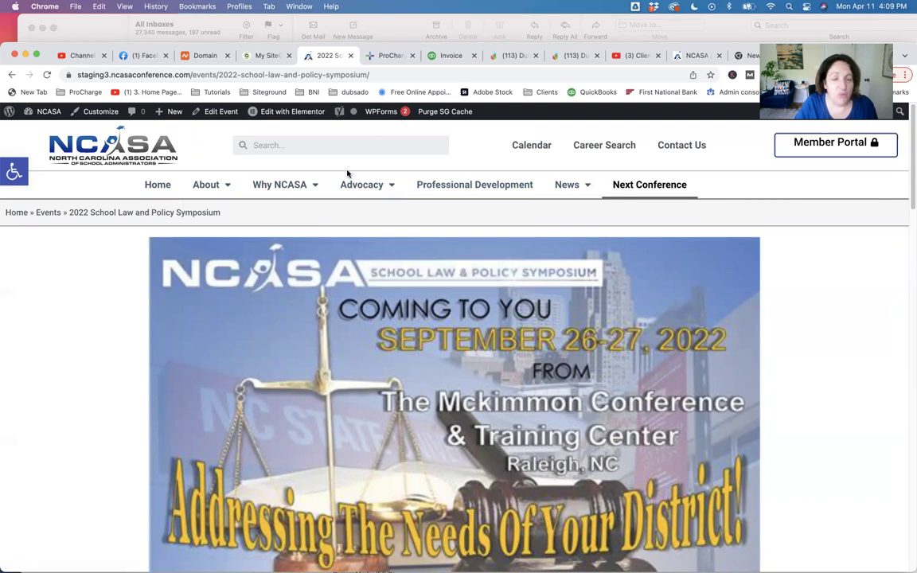
Go to the dashboard, open the saved Elementor templates and look through the section templates
mouse_move(35, 119)
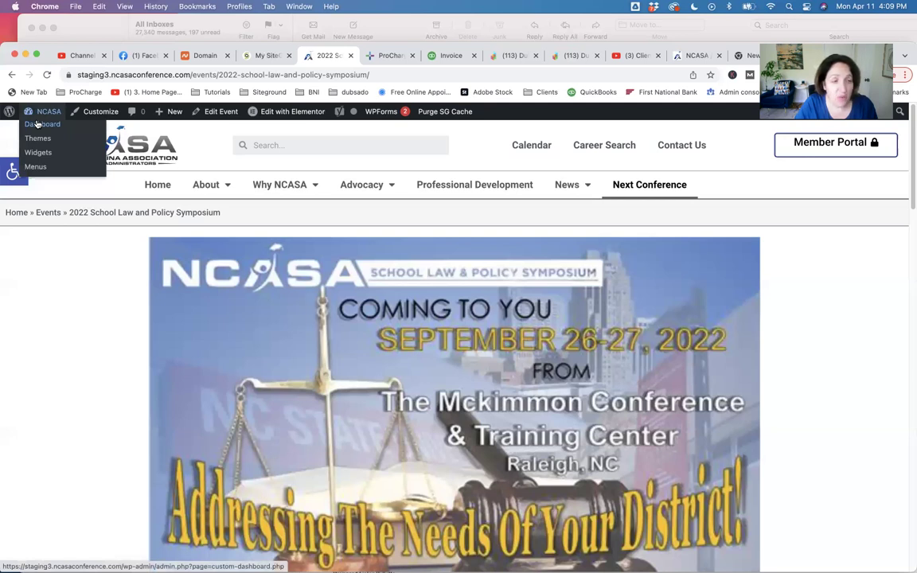
click(36, 124)
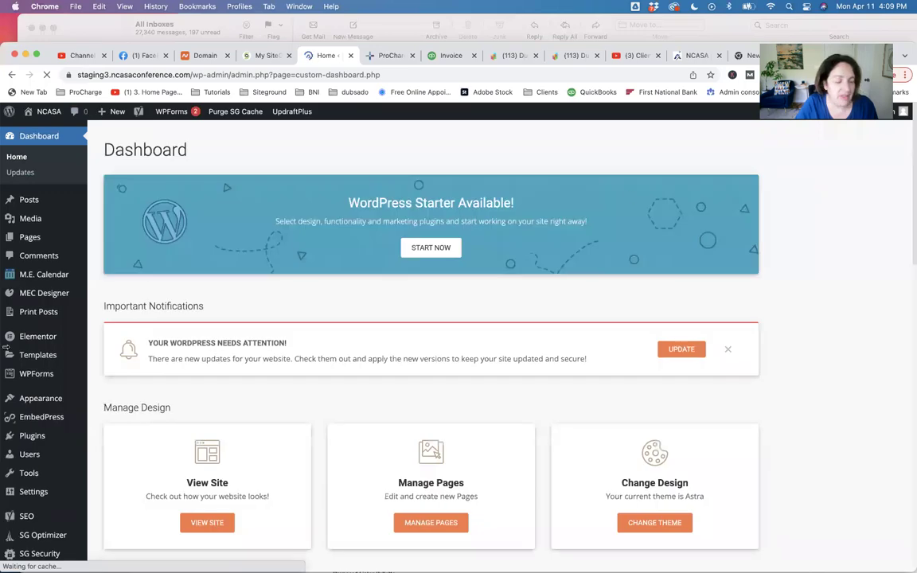
mouse_move(4, 347)
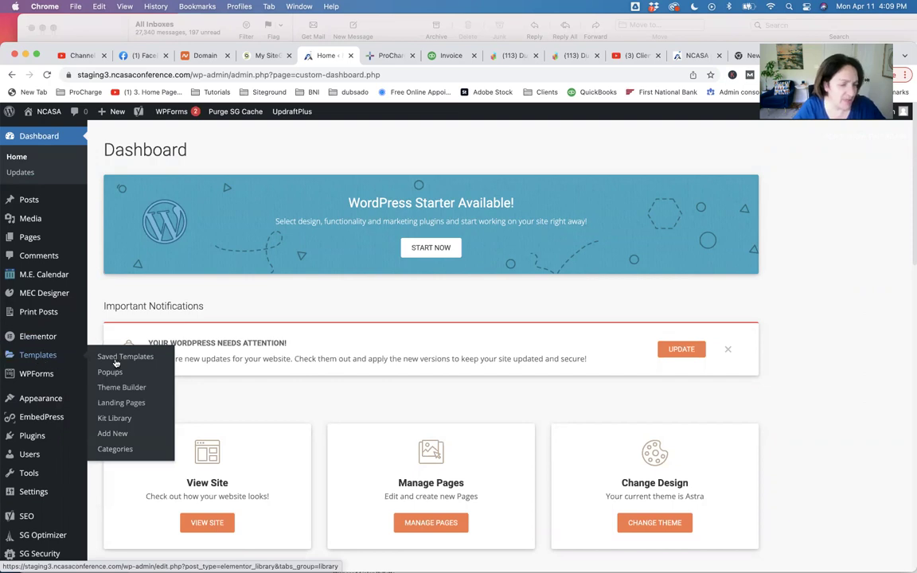
click(76, 358)
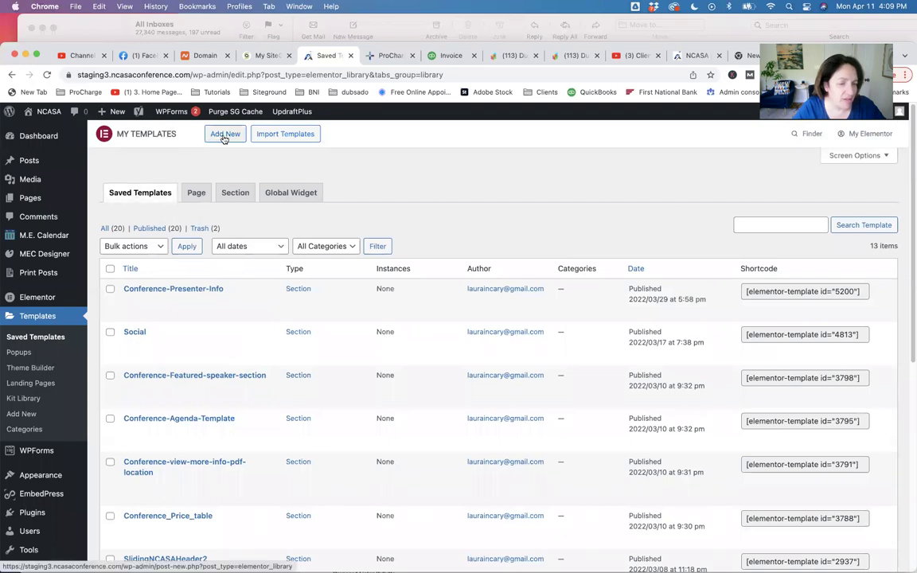
click(231, 199)
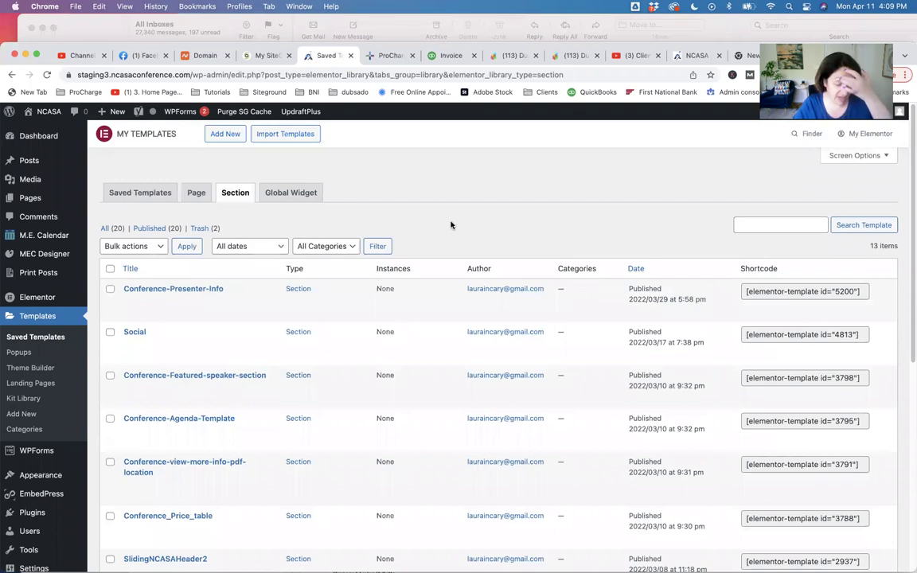
scroll(448, 332, down, 5)
scroll(448, 332, down, 5)
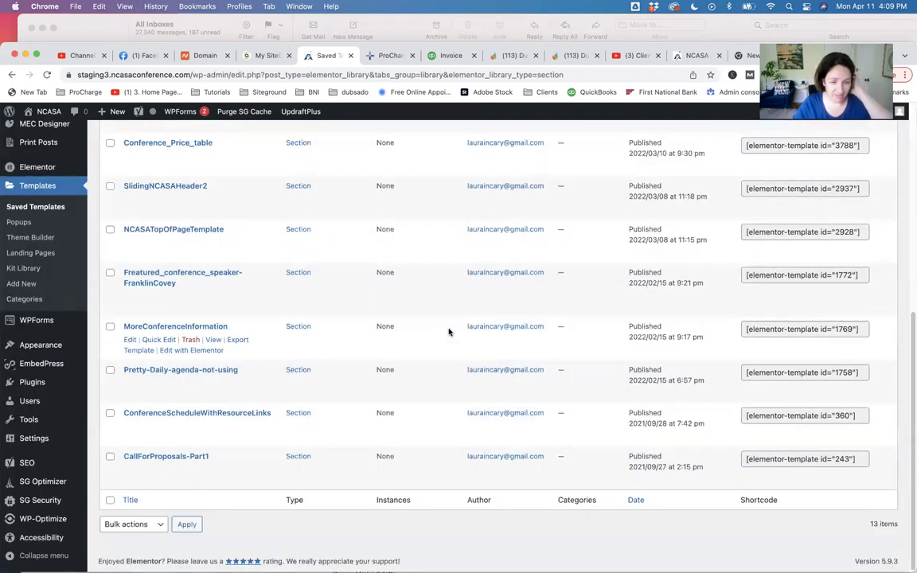
scroll(448, 332, up, 10)
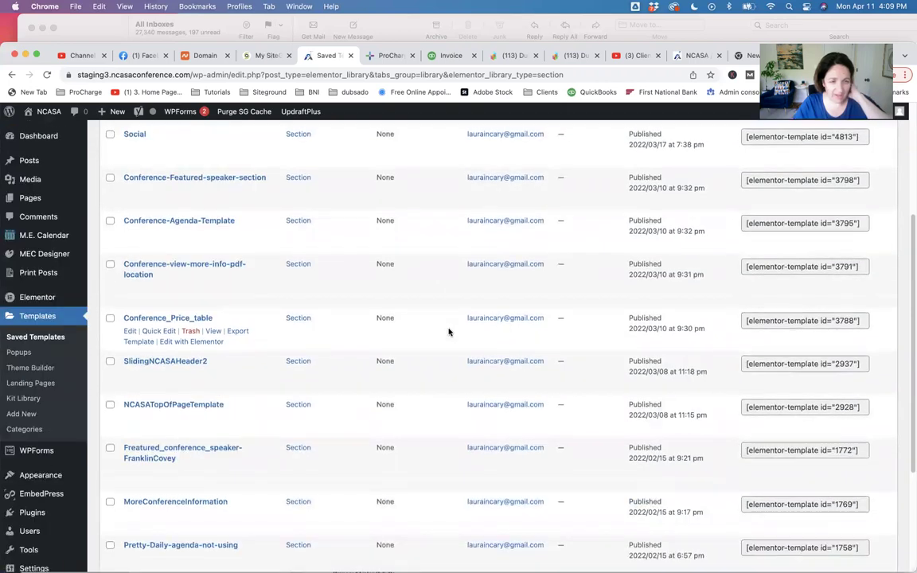
Search the templates for "Header" and open Elementor Header #634 in the Elementor editor
click(762, 226)
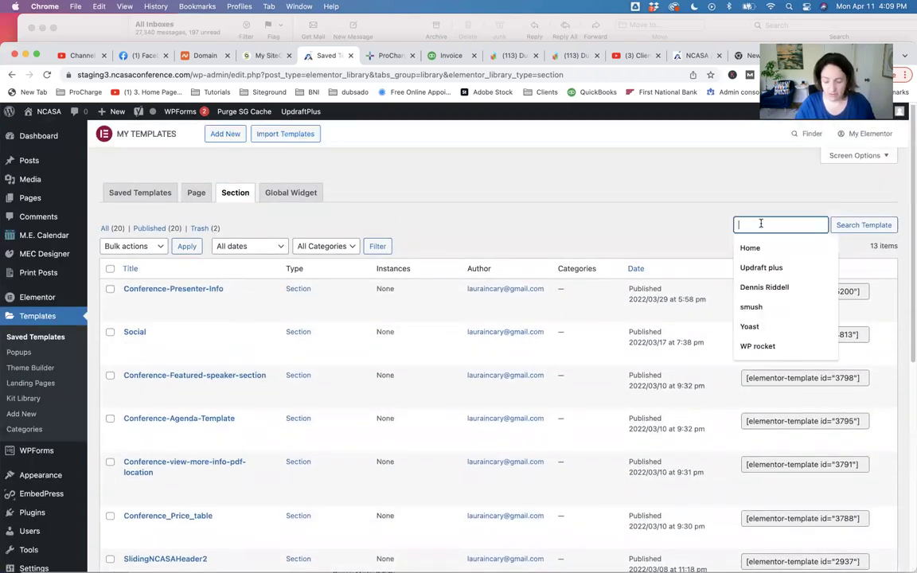
text(Header)
key(Return)
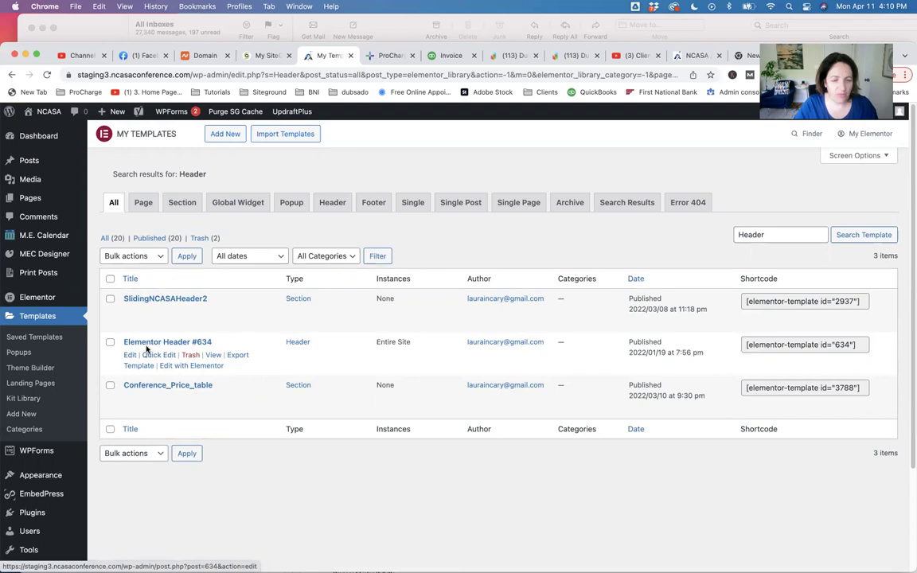
click(182, 366)
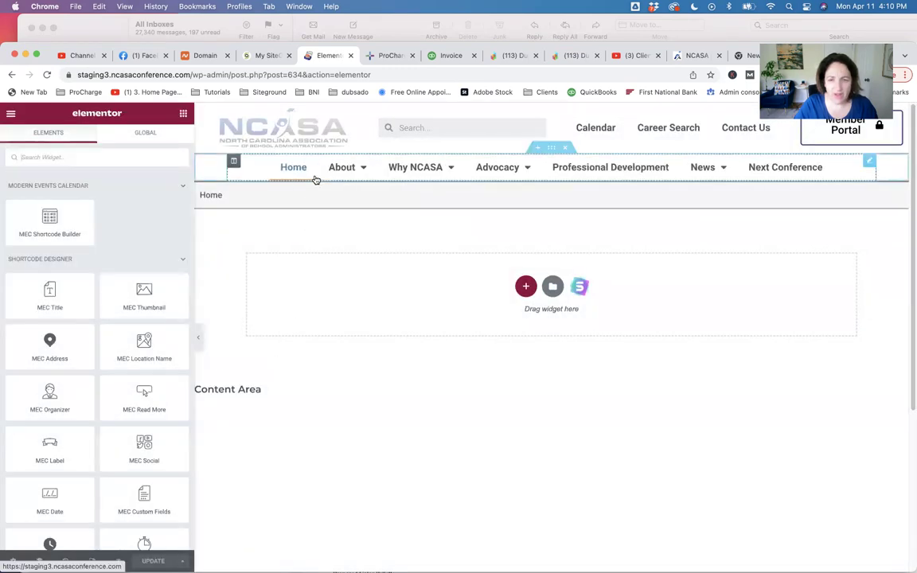
Inspect the settings of the header's two nav menus, site logo, breadcrumb section and breadcrumbs widget
click(870, 161)
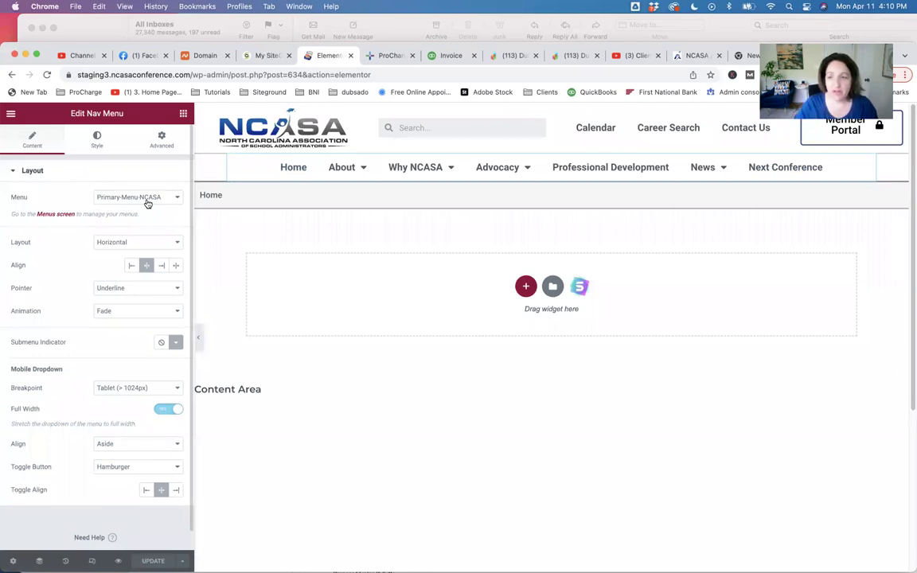
click(781, 128)
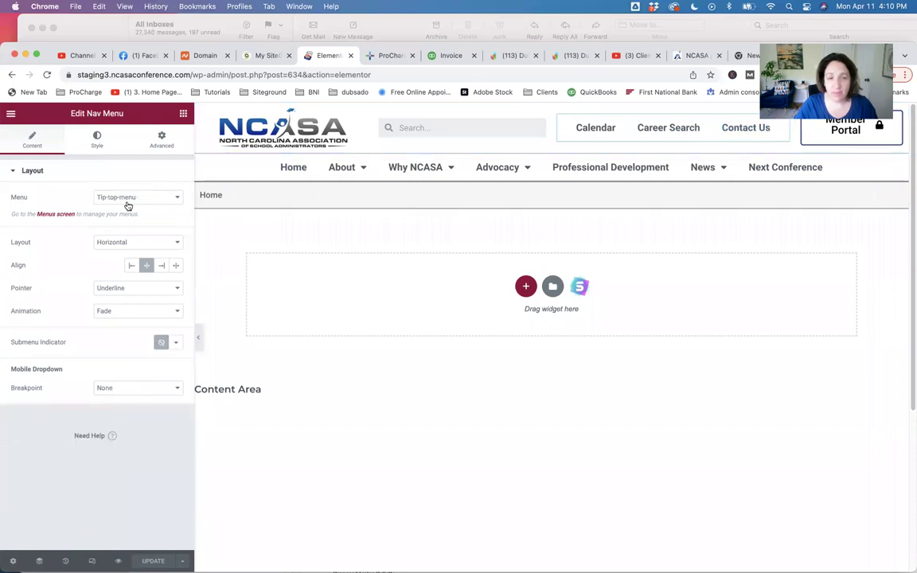
click(360, 117)
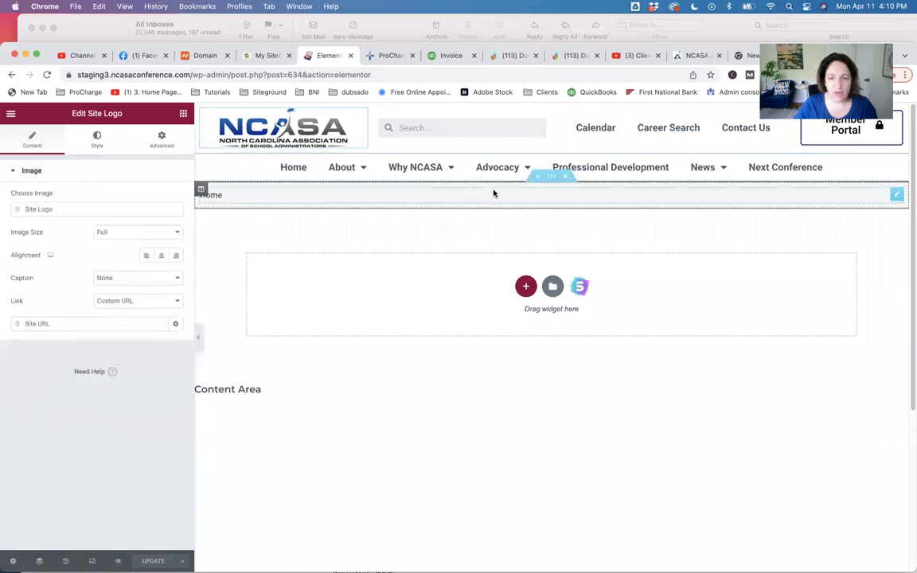
click(549, 179)
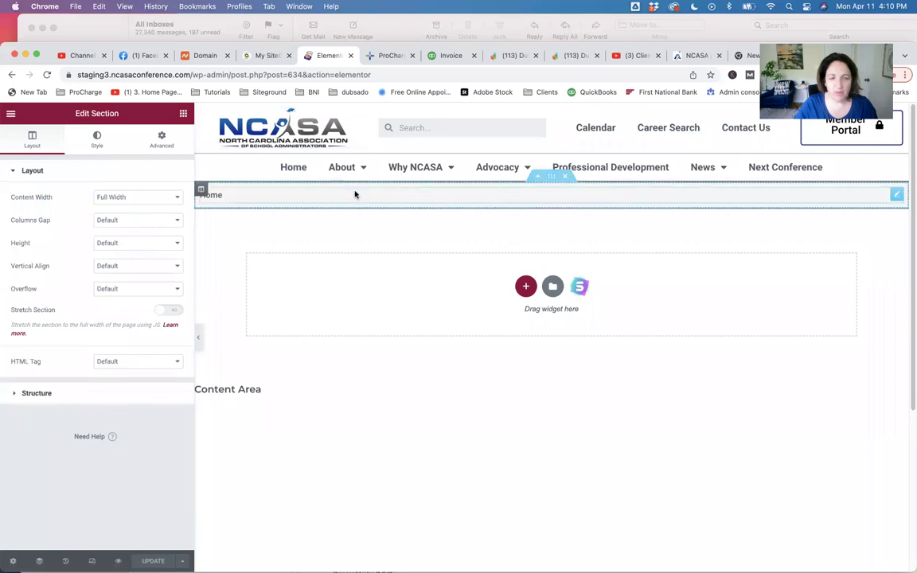
click(893, 196)
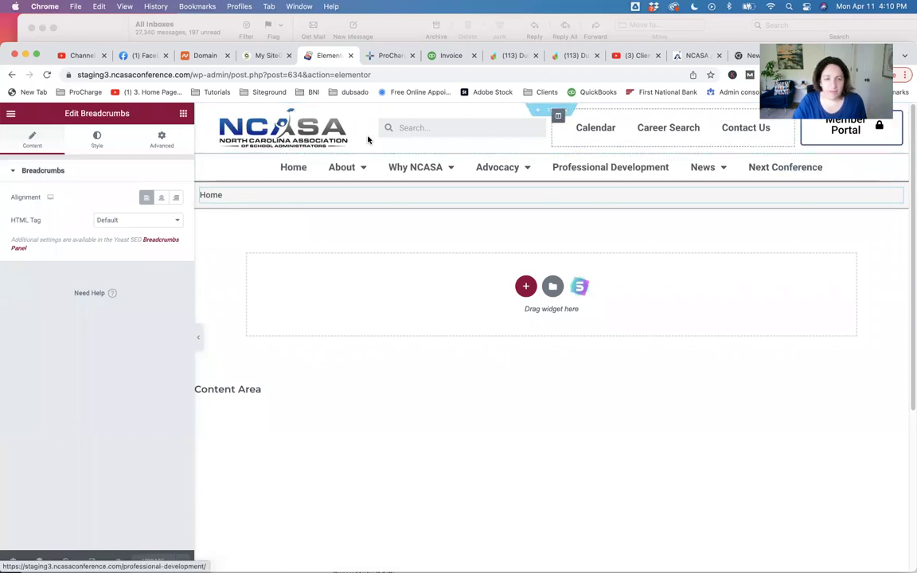
Return to the template list, check the quick edit settings of Elementor Header #634 and view the template on the site
click(12, 76)
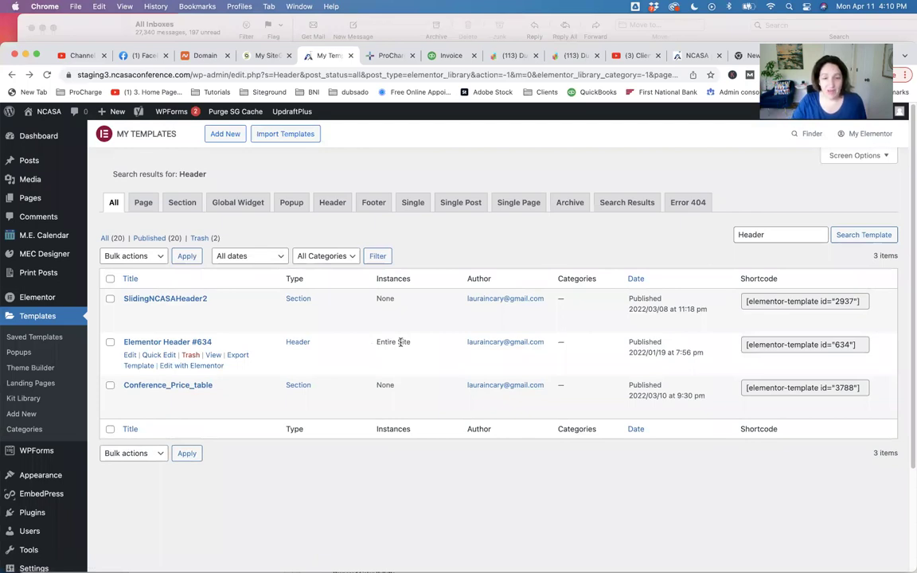
click(159, 355)
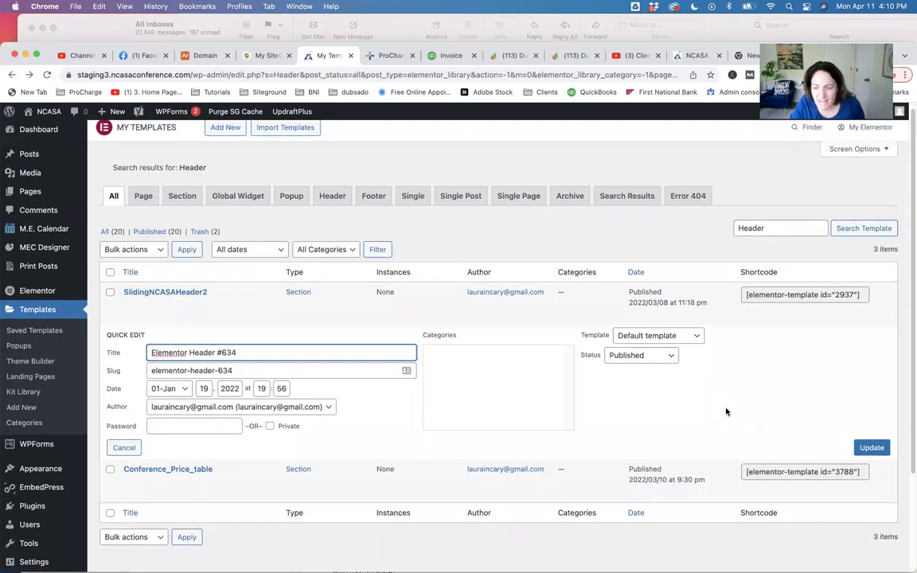
scroll(725, 411, down, 2)
scroll(646, 390, down, 4)
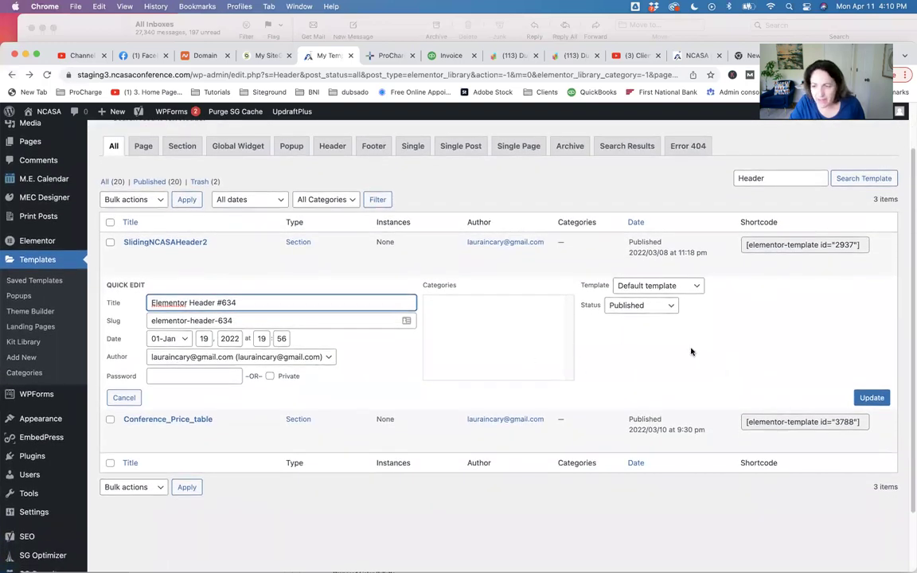
scroll(700, 353, up, 2)
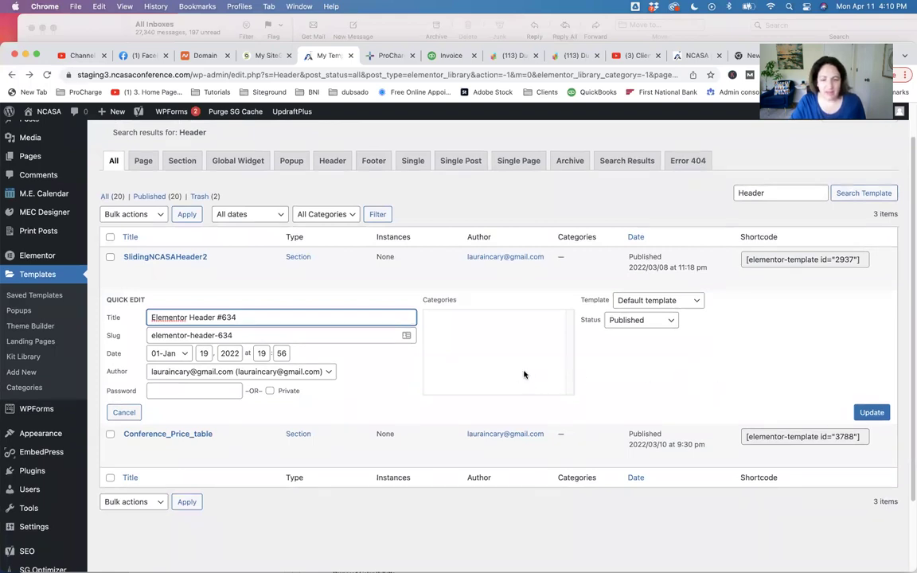
click(125, 413)
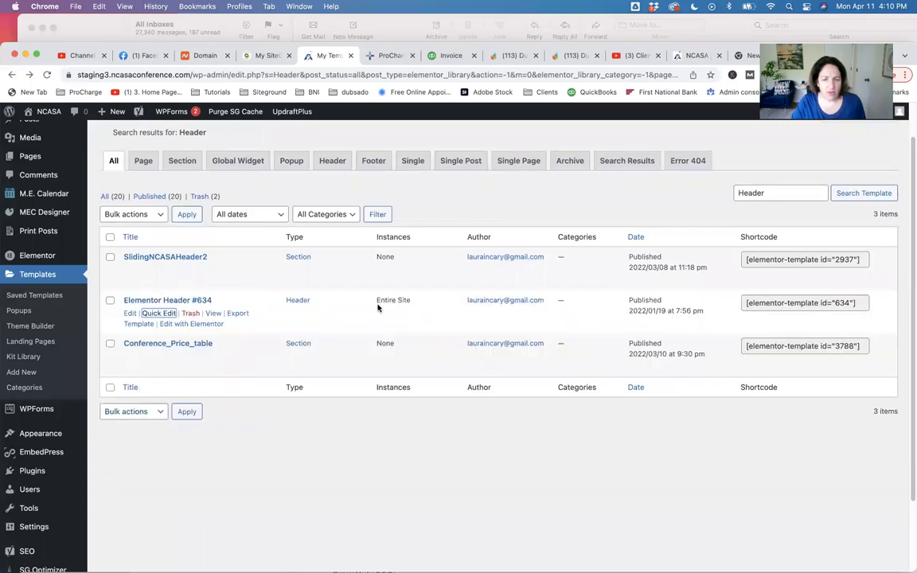
click(213, 315)
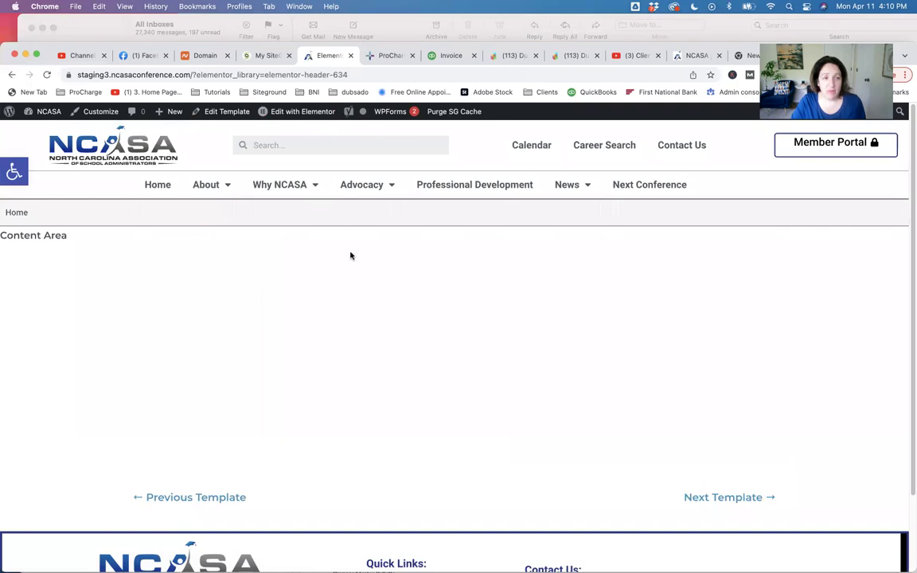
Return to the dashboard and open the site's menu editor from the appearance settings
mouse_move(47, 117)
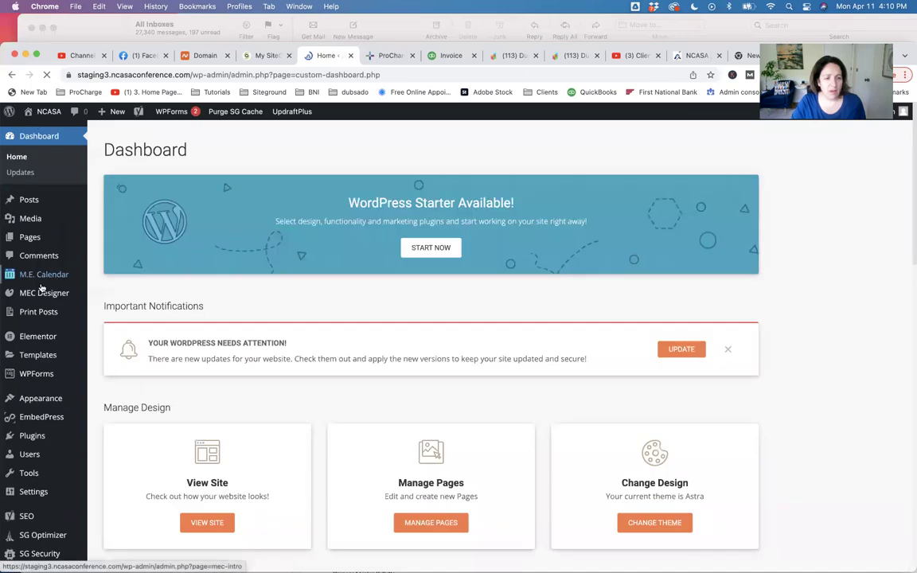
mouse_move(53, 402)
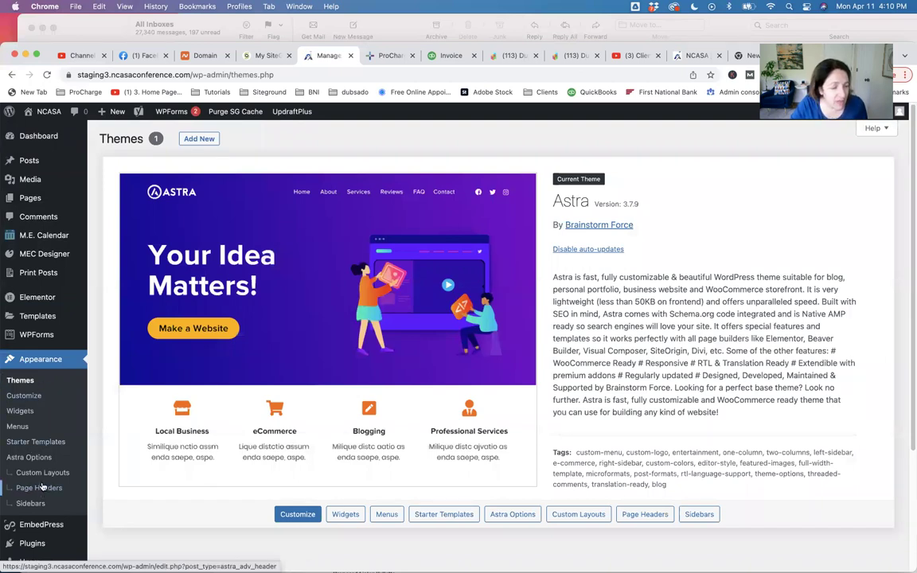
scroll(43, 486, down, 1)
click(21, 415)
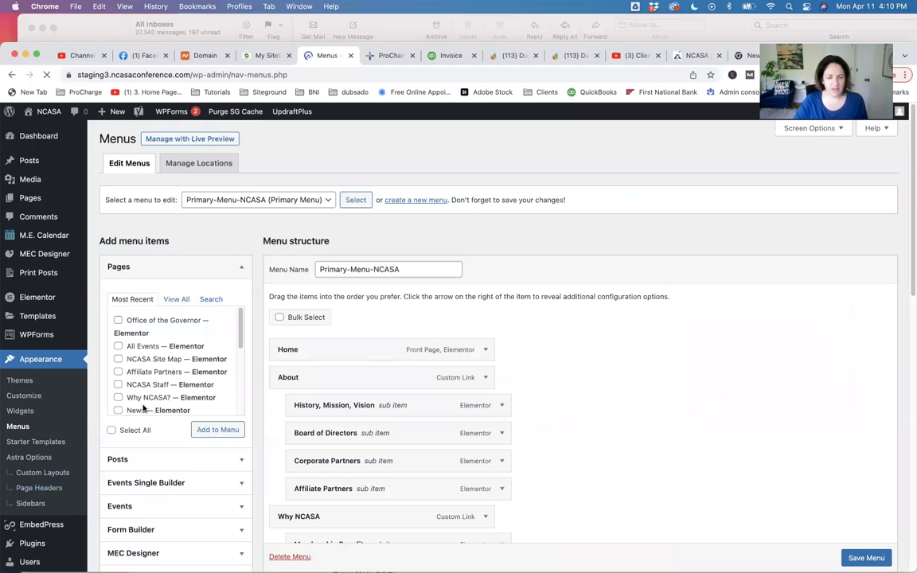
Review the items of Primary-Menu-NCASA, and load Tip-top-menu (Secondary Menu) for editing
scroll(605, 421, down, 4)
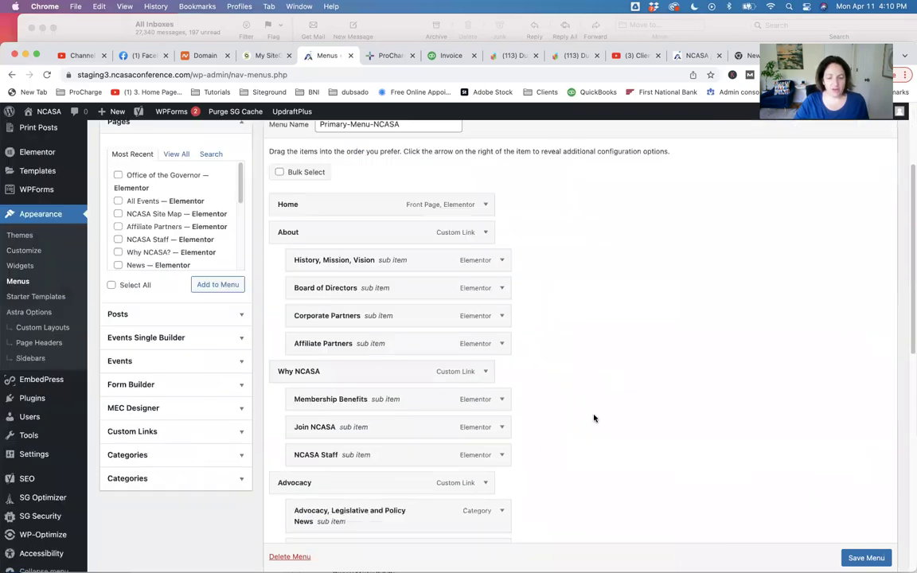
scroll(593, 417, down, 10)
scroll(593, 418, up, 12)
scroll(593, 418, up, 3)
click(328, 178)
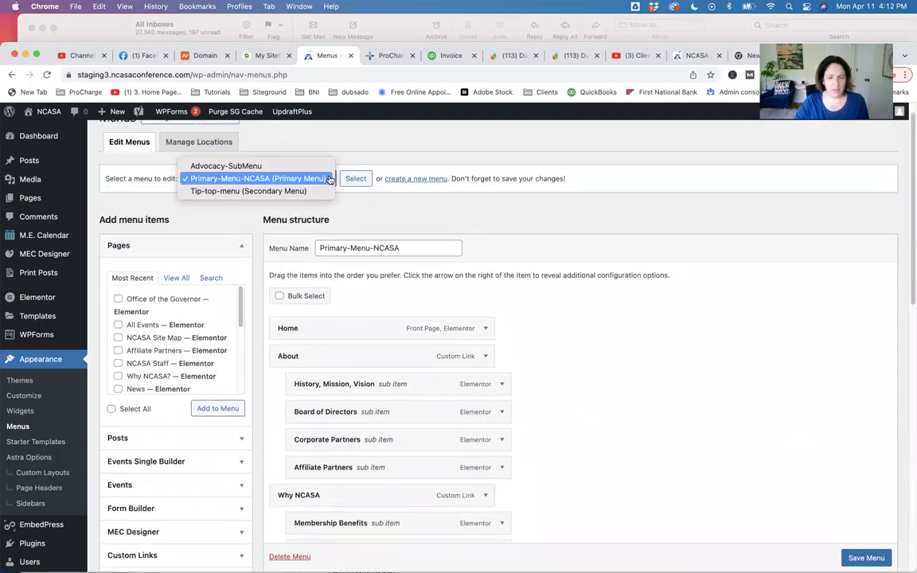
click(248, 191)
click(356, 180)
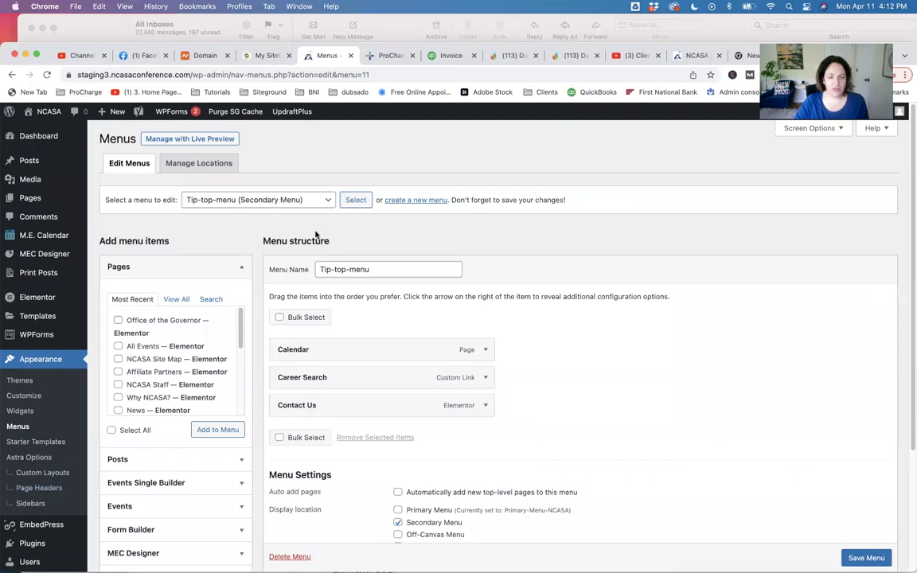
Load the Advocacy-SubMenu for editing, review its category items and save the menu
click(312, 200)
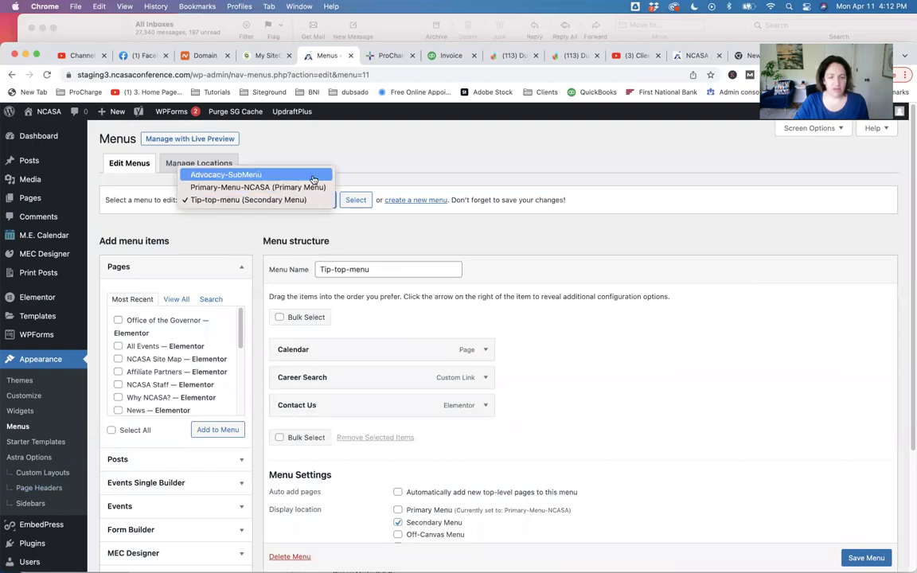
click(312, 176)
click(355, 199)
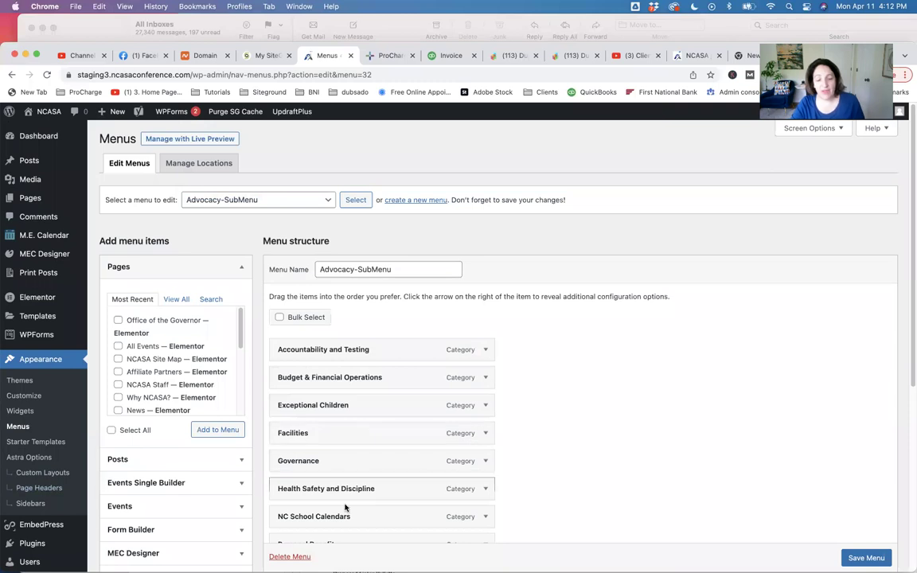
scroll(604, 475, down, 5)
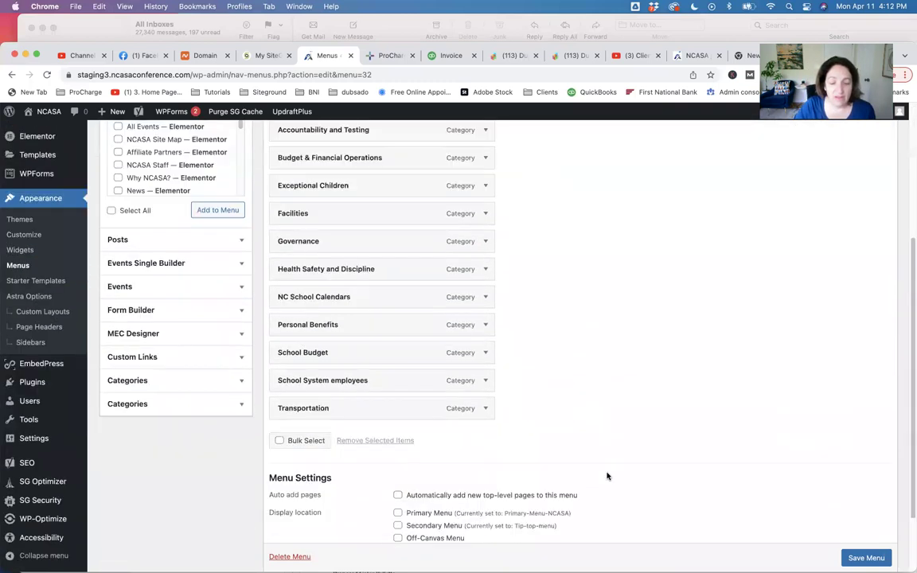
scroll(607, 476, up, 2)
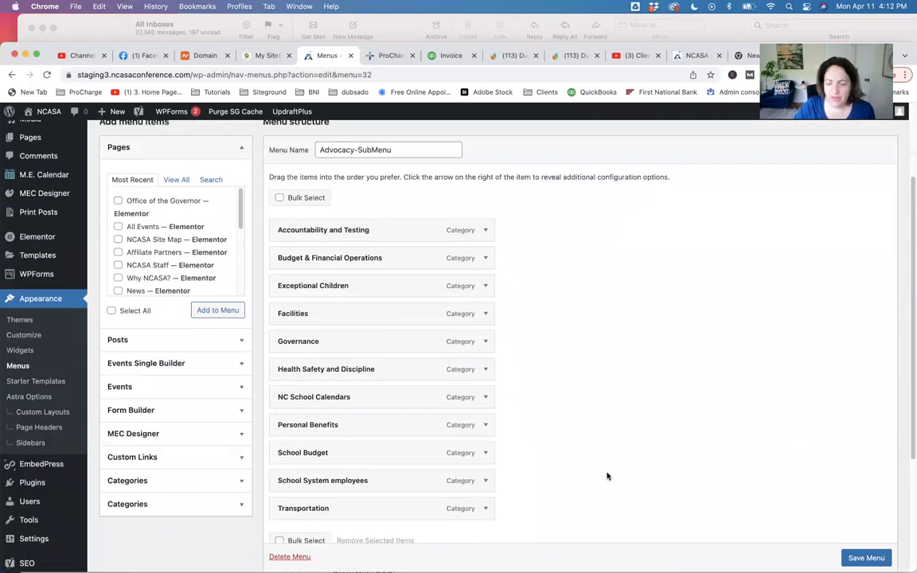
scroll(606, 475, up, 3)
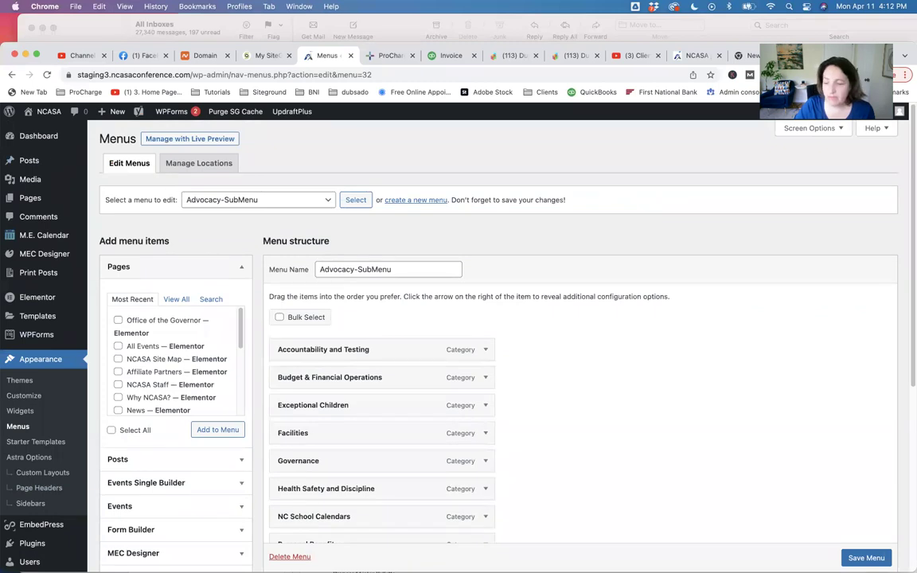
scroll(865, 557, down, 1)
click(866, 557)
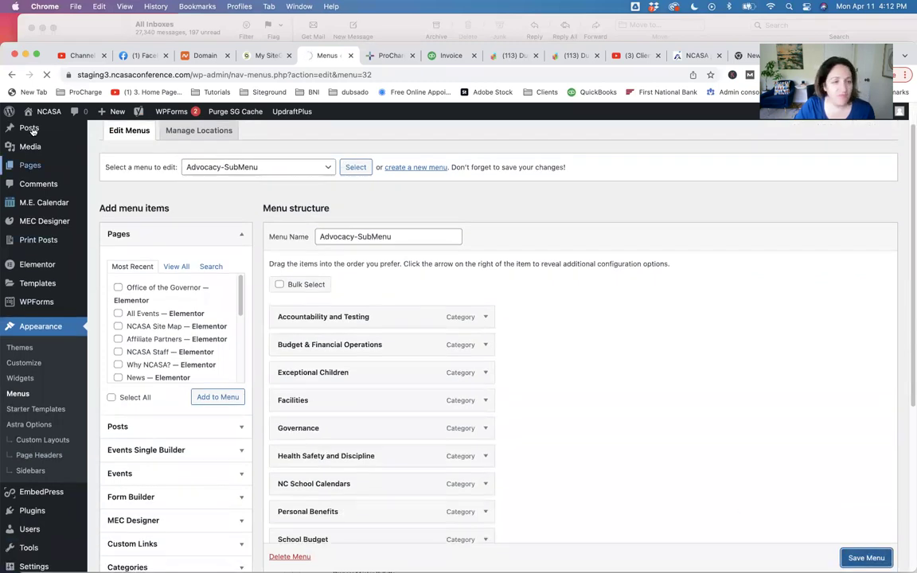
Visit the site and open the Advocacy category page to examine its Advocacy Categories list
mouse_move(33, 116)
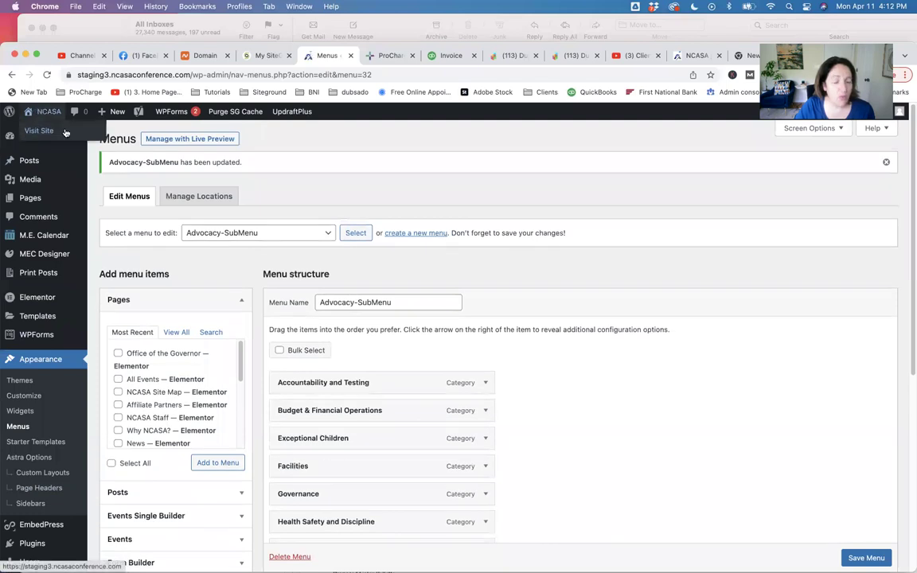
click(66, 132)
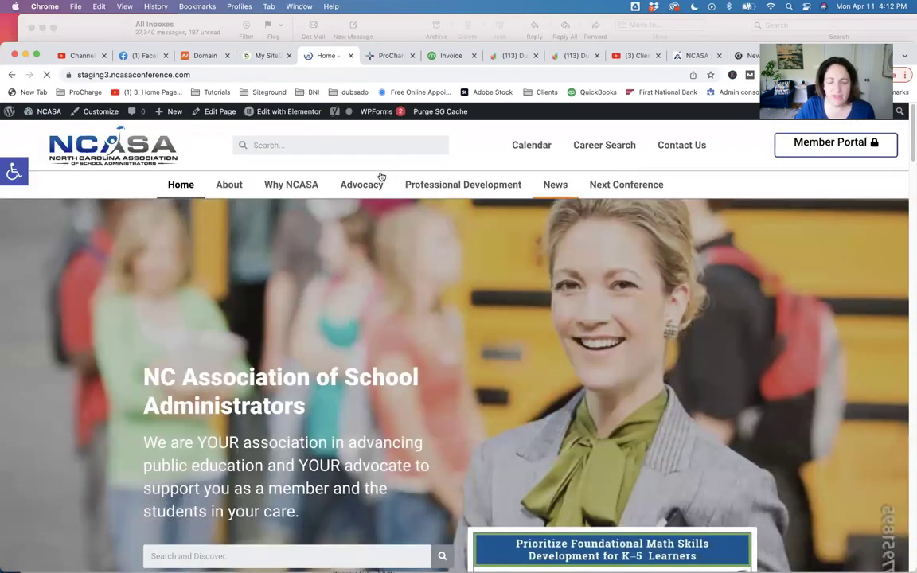
click(363, 185)
mouse_move(364, 188)
click(369, 214)
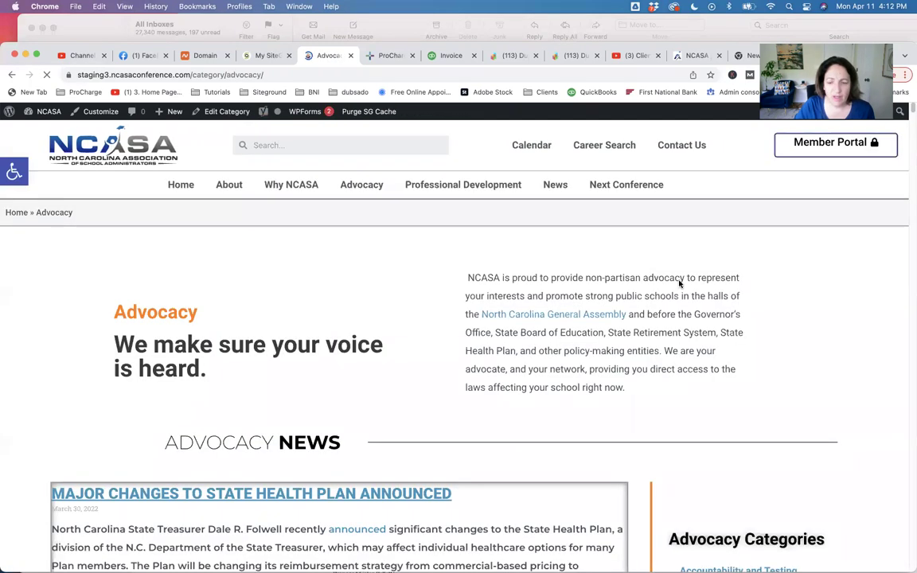
scroll(792, 348, down, 2)
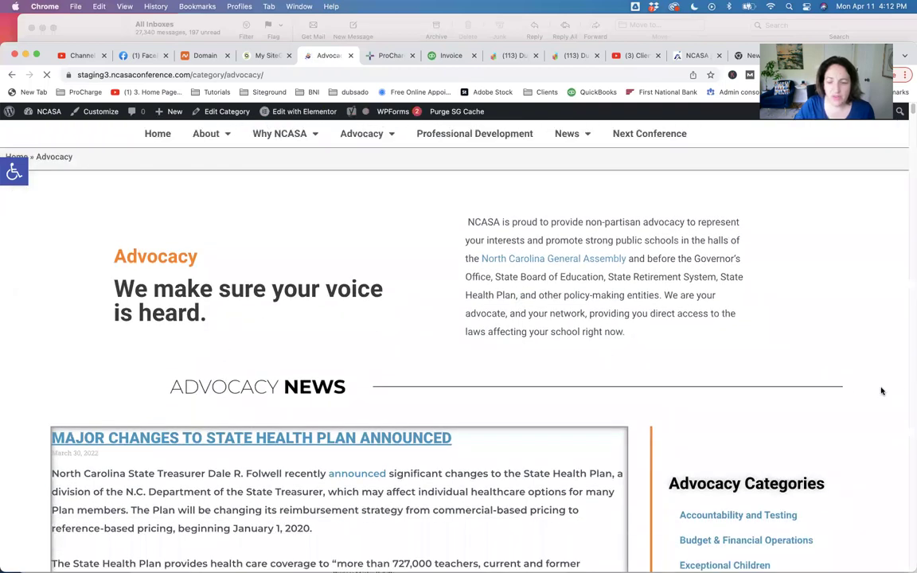
scroll(859, 398, down, 3)
scroll(796, 366, down, 2)
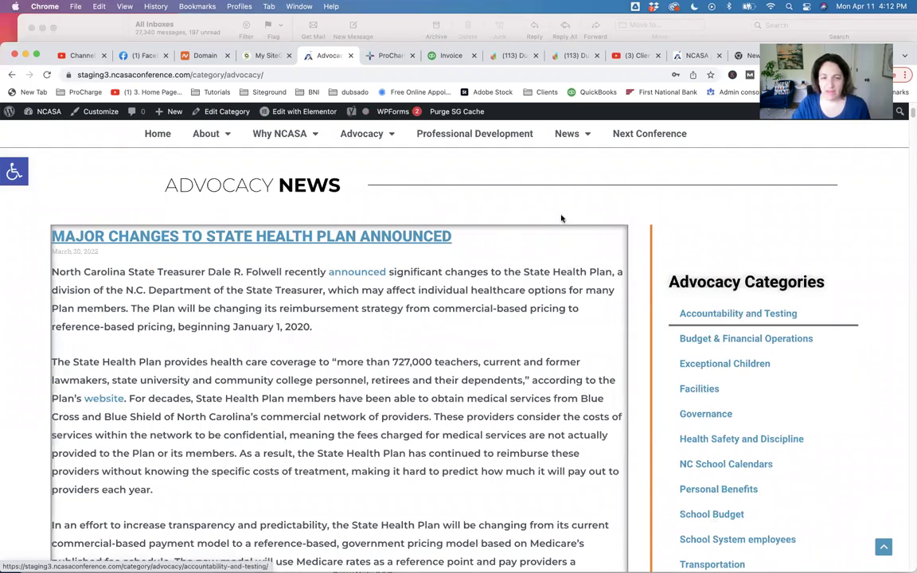
Open the Accountability and Testing category from the Advocacy Categories list and examine its posts
click(711, 317)
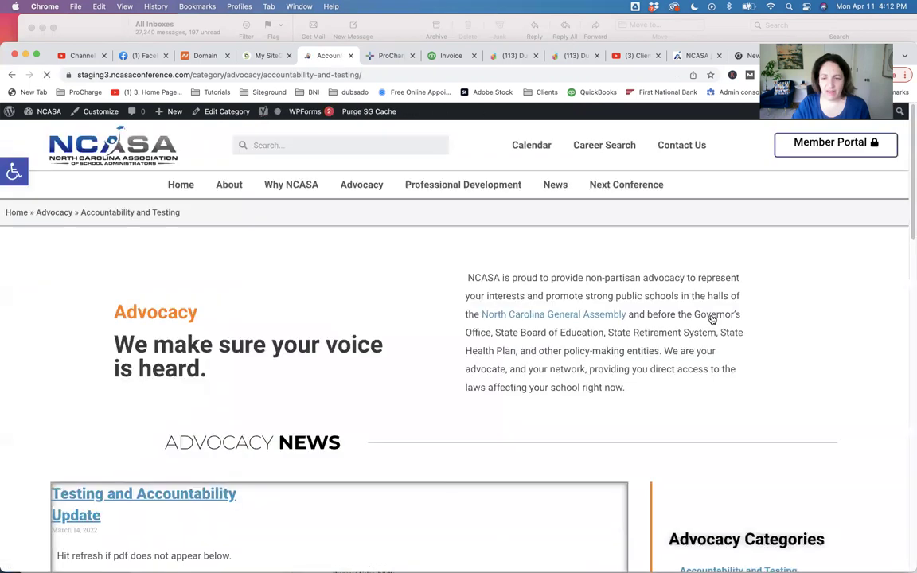
scroll(376, 382, down, 5)
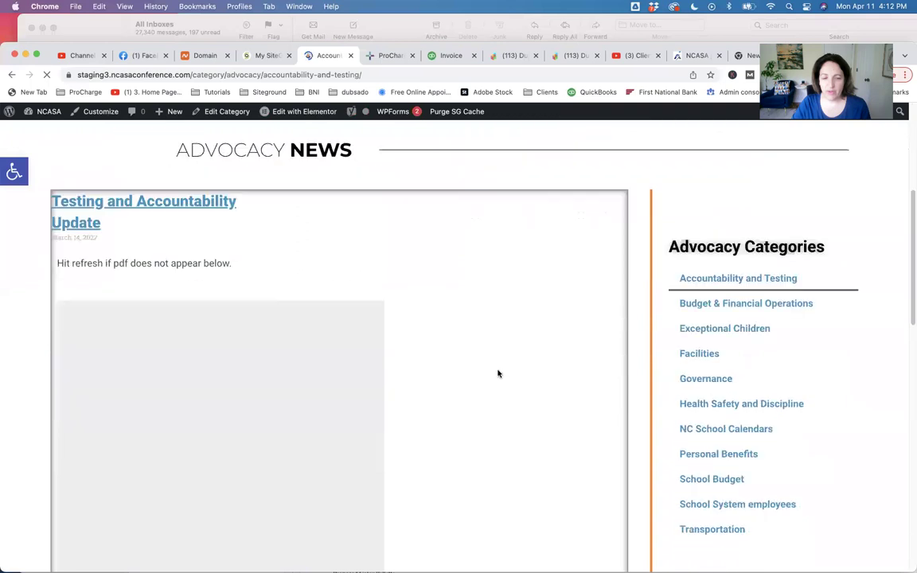
scroll(501, 375, down, 3)
scroll(364, 327, up, 2)
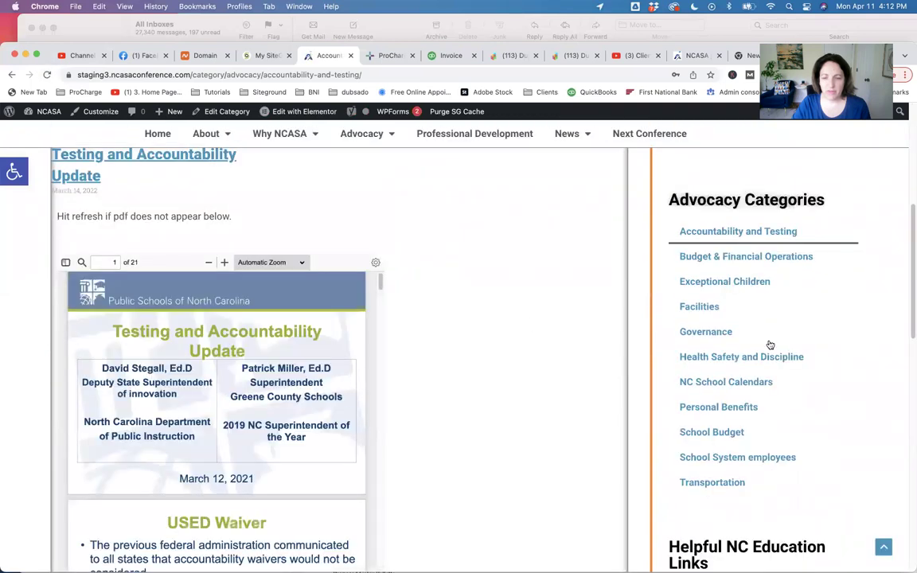
scroll(849, 362, down, 1)
scroll(849, 361, up, 1)
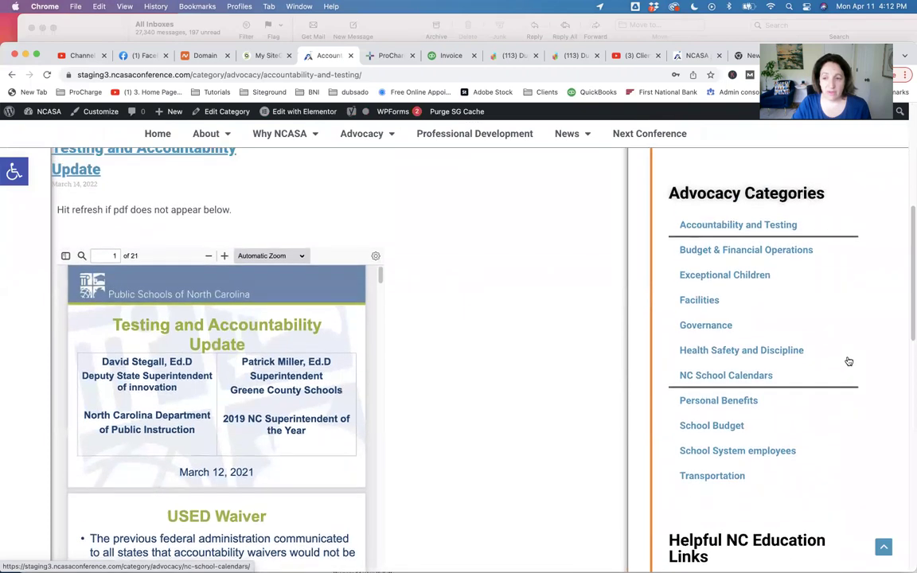
scroll(849, 361, up, 3)
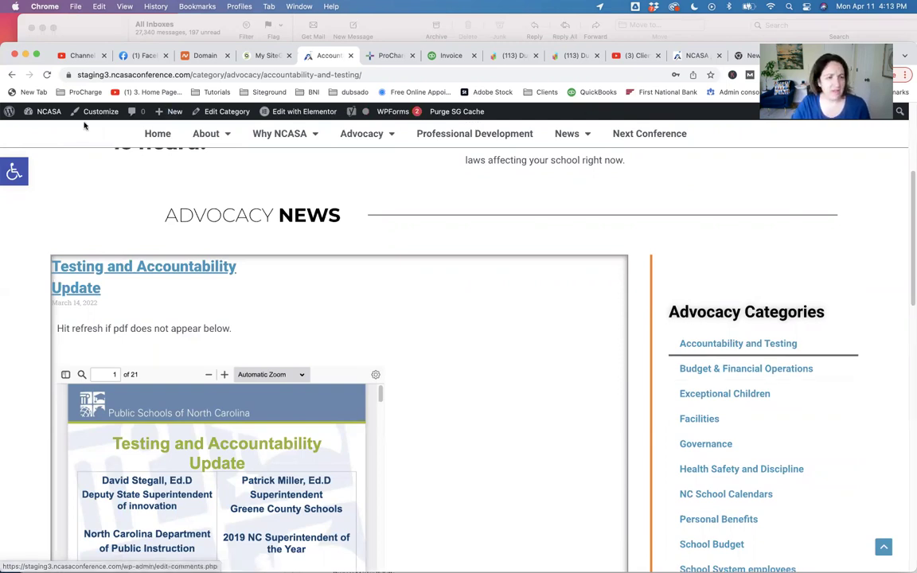
Return to the dashboard, open the list of all posts and examine which categories the posts are assigned to
click(49, 124)
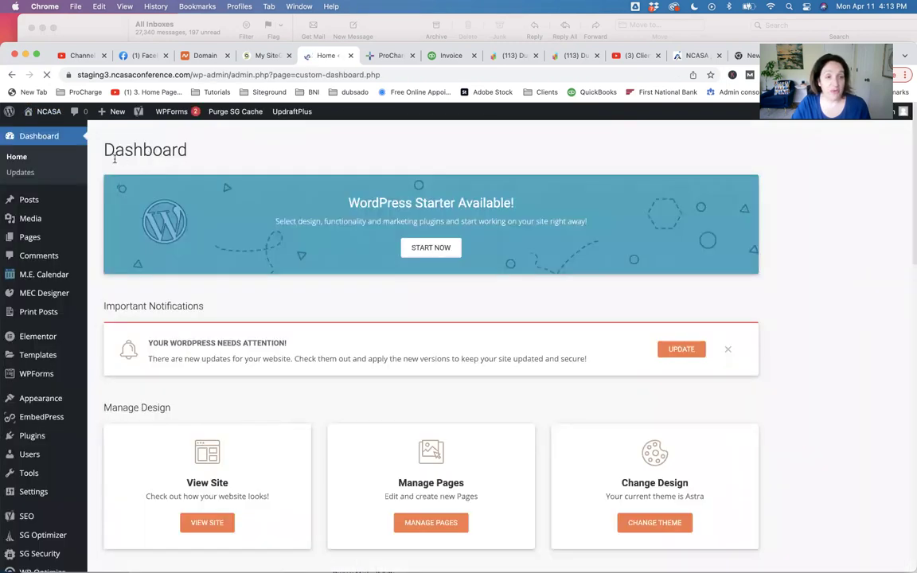
mouse_move(27, 206)
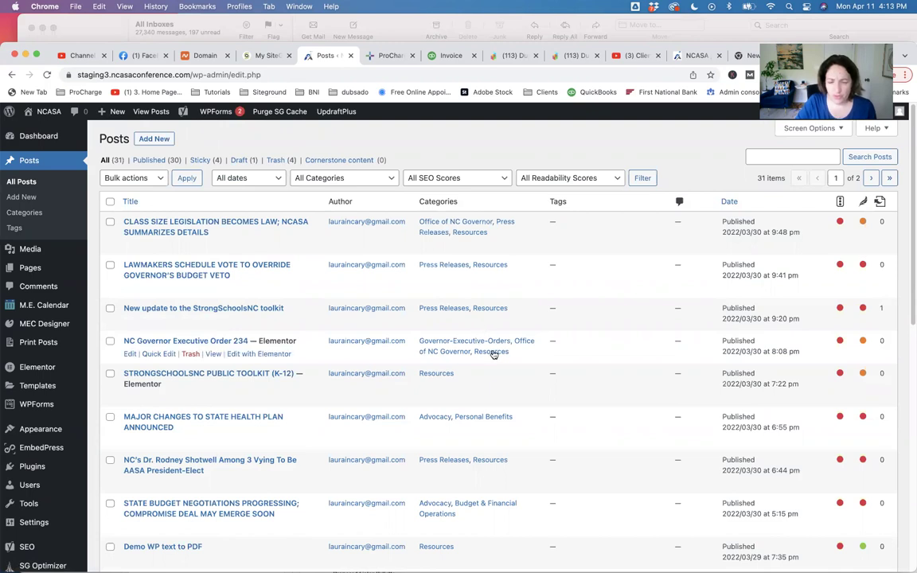
scroll(500, 362, down, 1)
scroll(500, 361, down, 10)
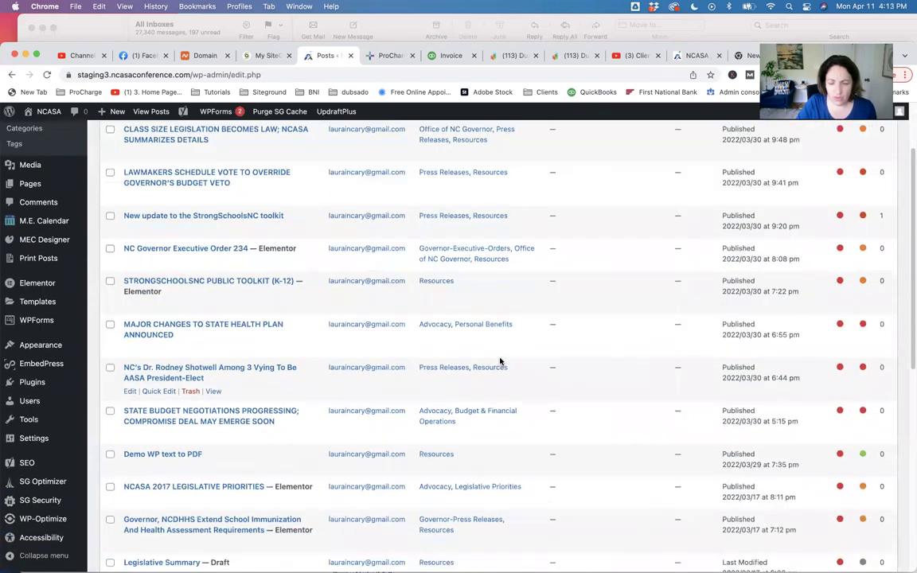
scroll(500, 362, down, 6)
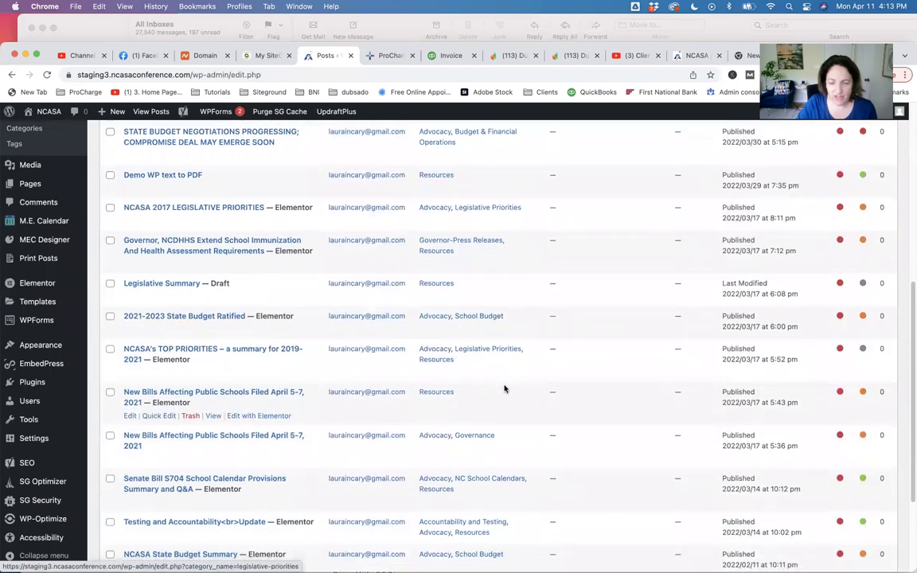
scroll(507, 387, down, 3)
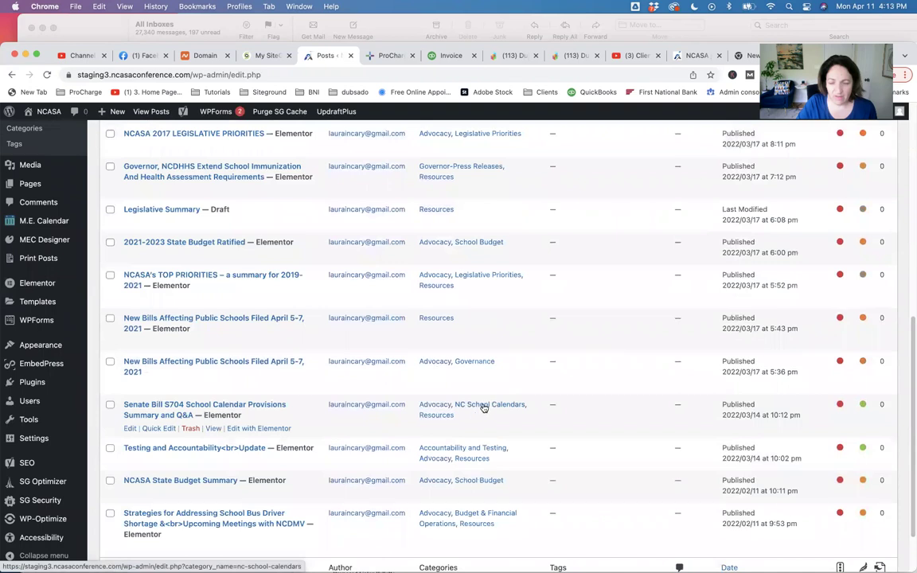
scroll(505, 404, down, 3)
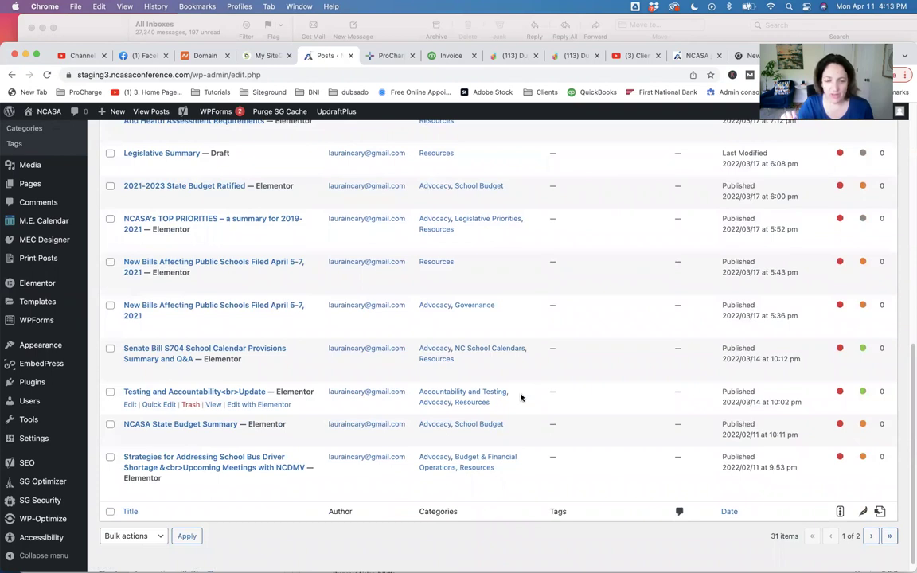
scroll(493, 322, up, 5)
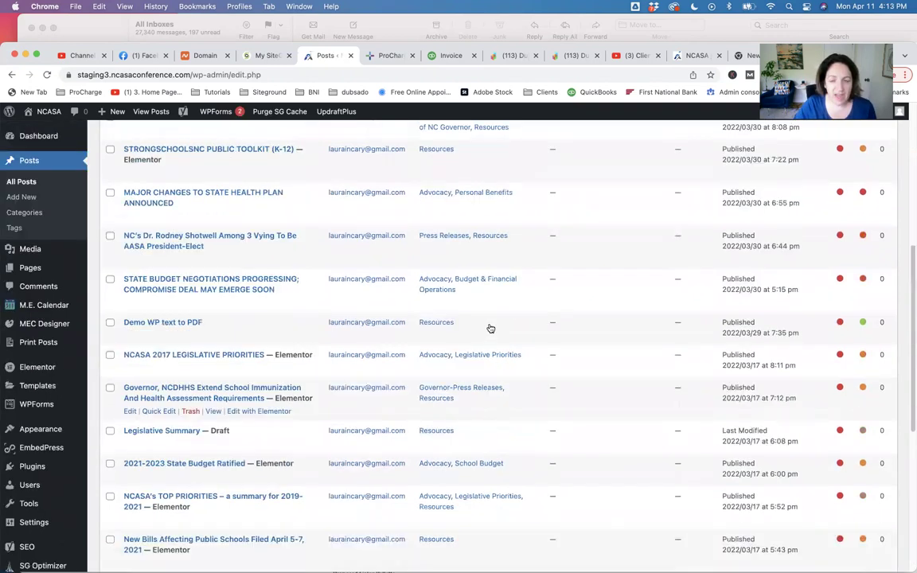
scroll(542, 296, up, 2)
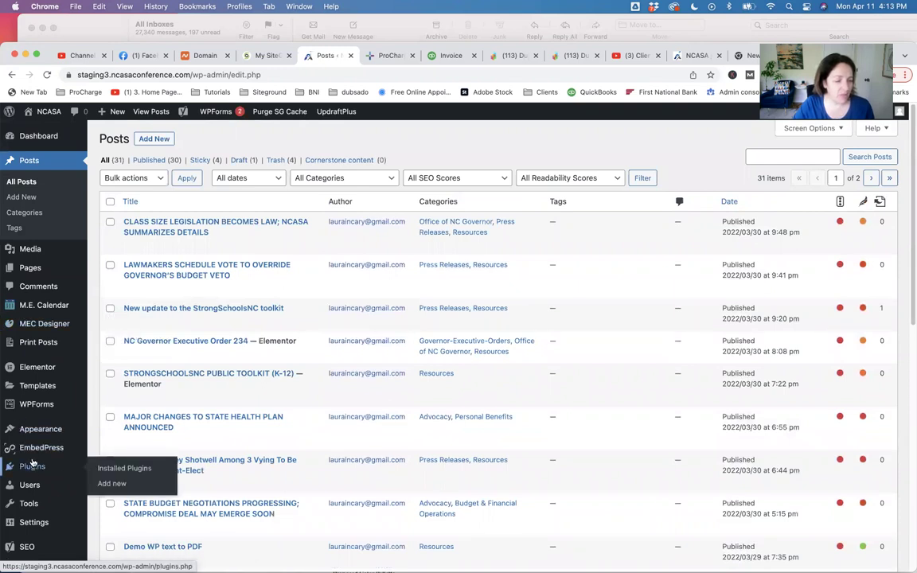
Reopen the menu editor from the appearance settings and review the items of the Advocacy-SubMenu
mouse_move(30, 430)
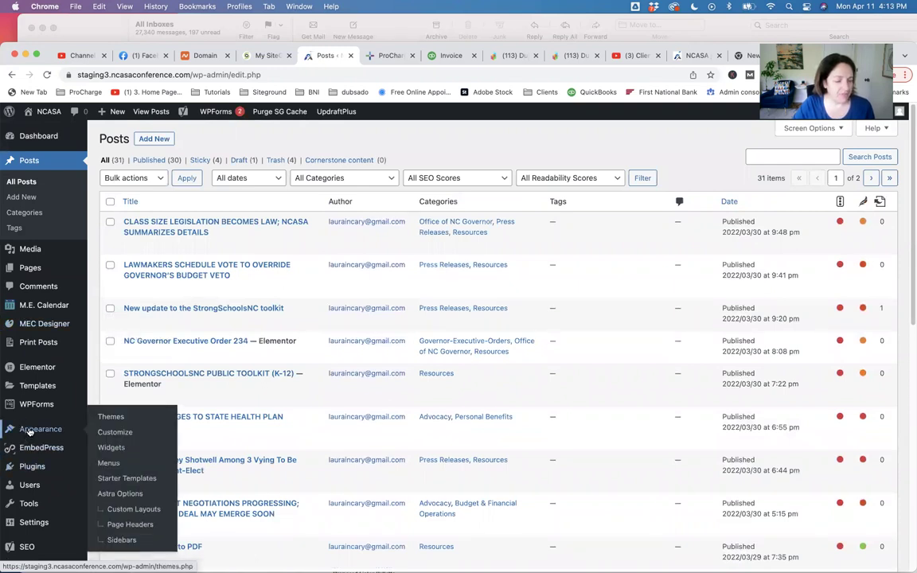
click(107, 463)
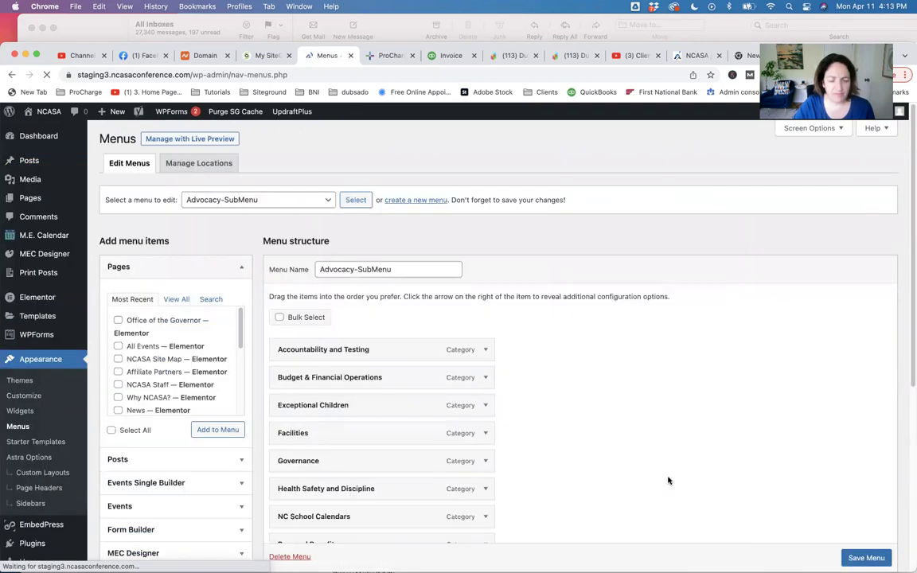
scroll(668, 480, down, 5)
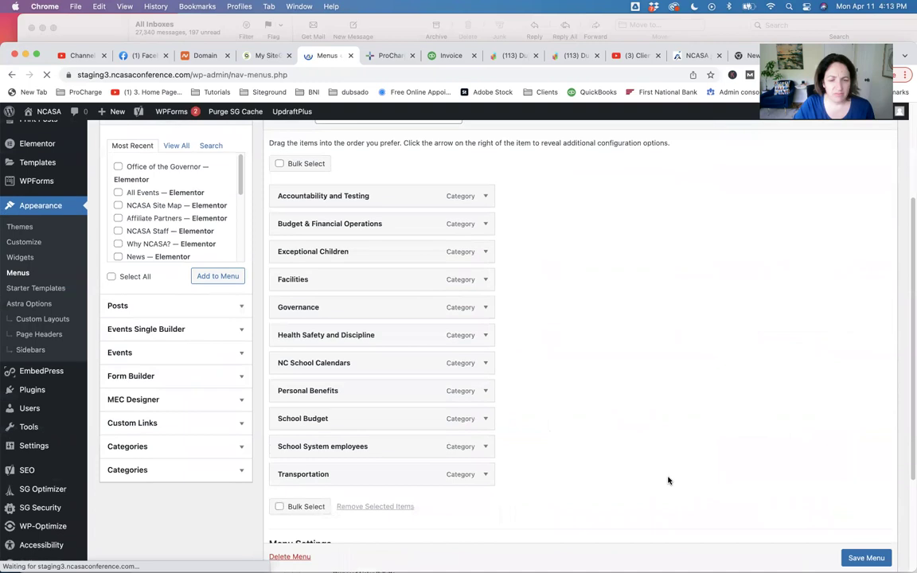
scroll(668, 480, down, 1)
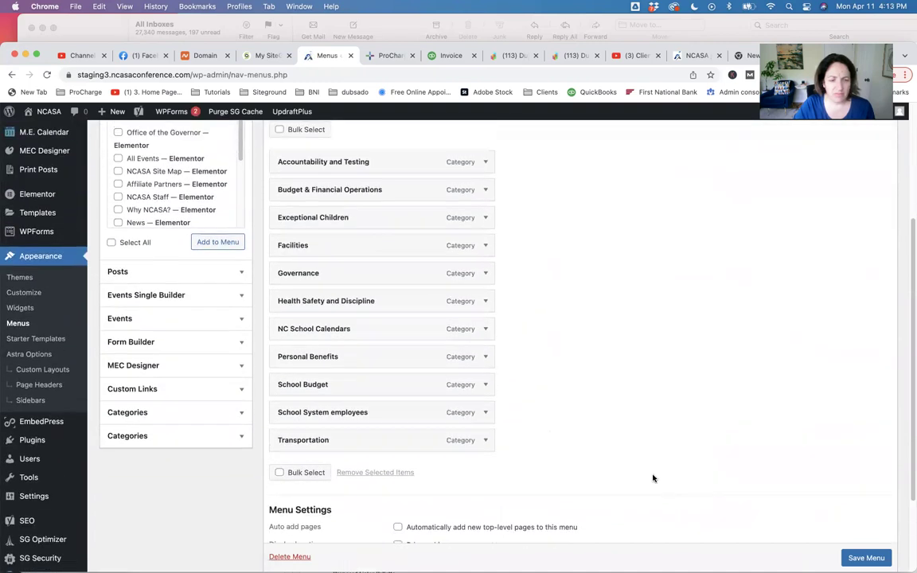
scroll(652, 477, up, 1)
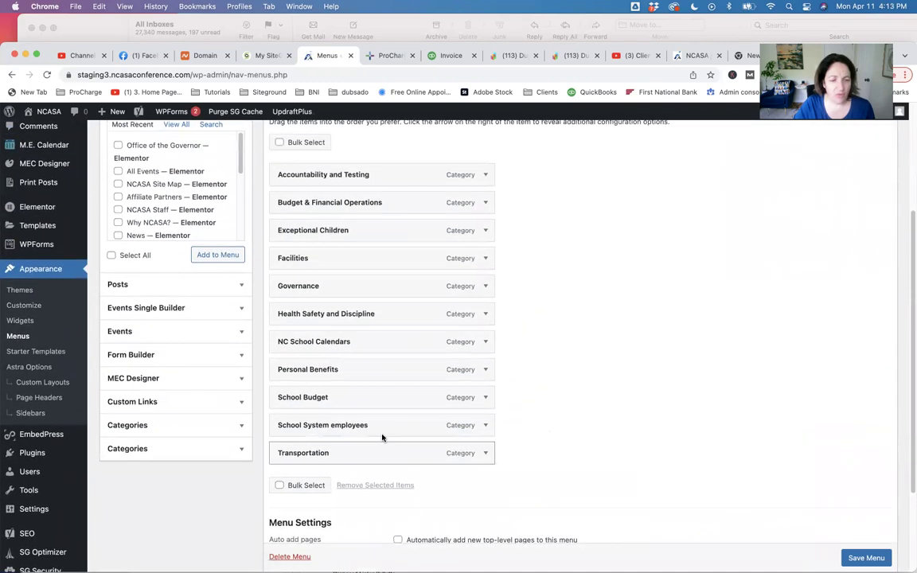
Add the Resources category as an item to the Advocacy-SubMenu and check the menu's settings
click(167, 424)
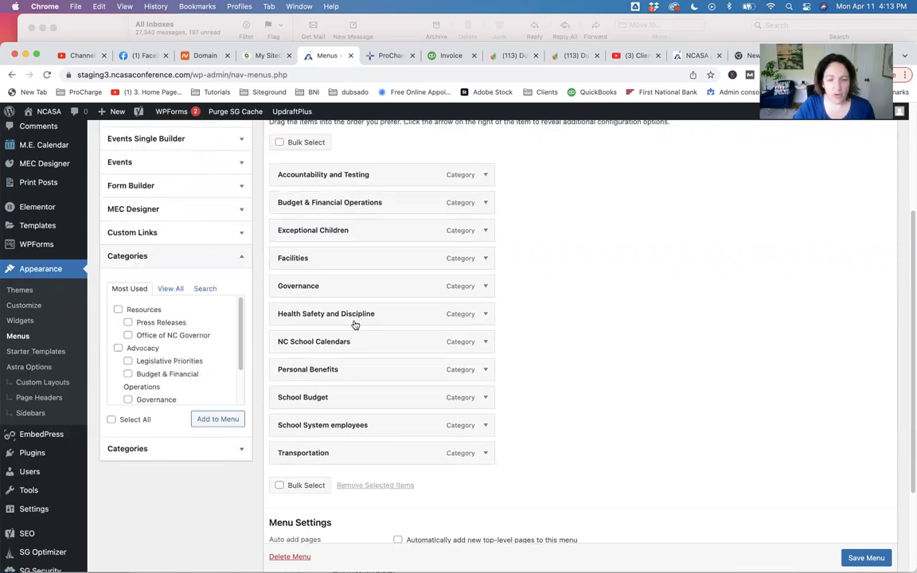
click(118, 310)
click(218, 419)
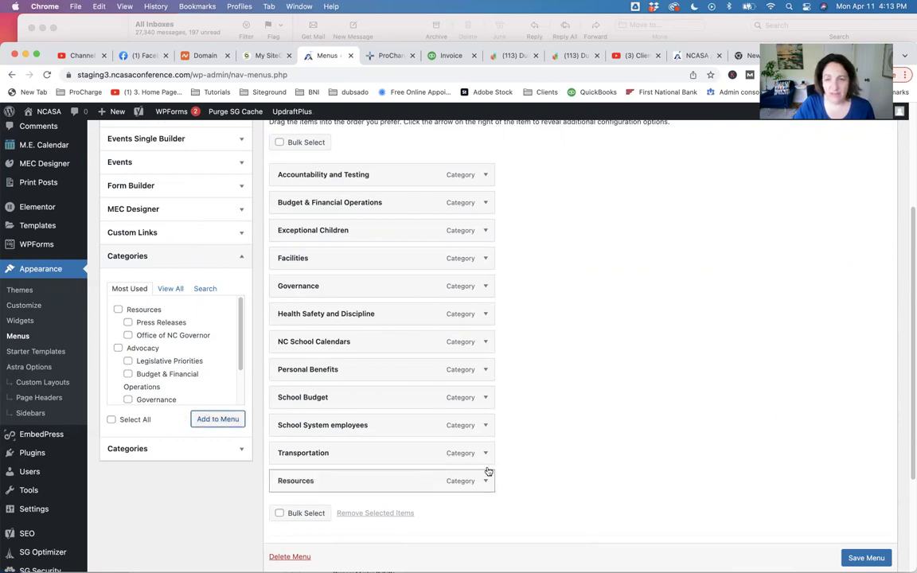
scroll(697, 319, up, 5)
scroll(698, 321, down, 10)
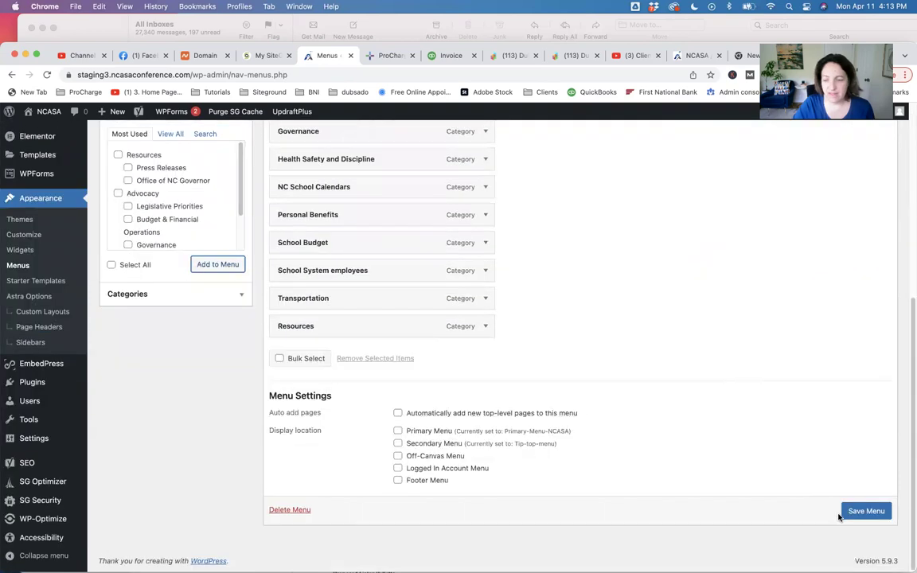
Save the Advocacy-SubMenu, open the site's Advocacy, Legislative and Policy News page and check its Advocacy Categories list
click(867, 512)
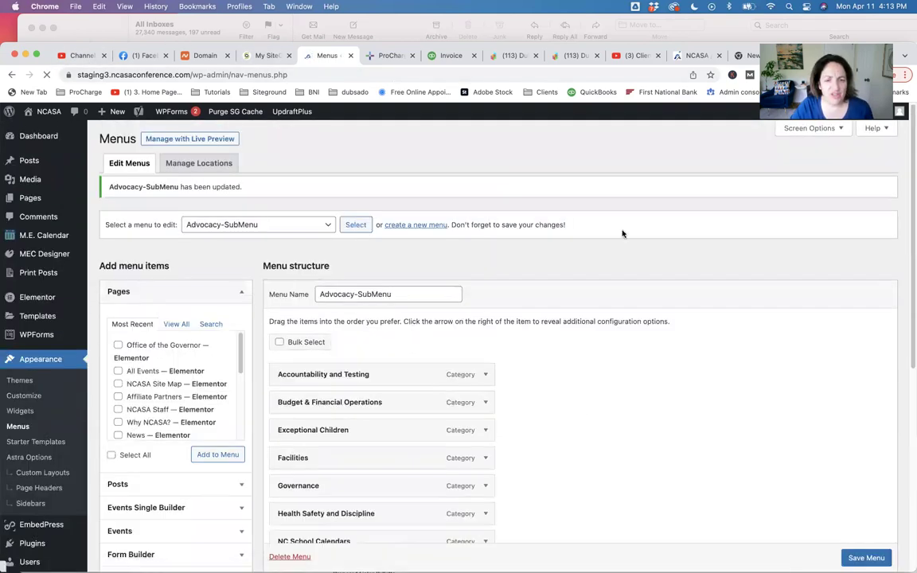
click(42, 128)
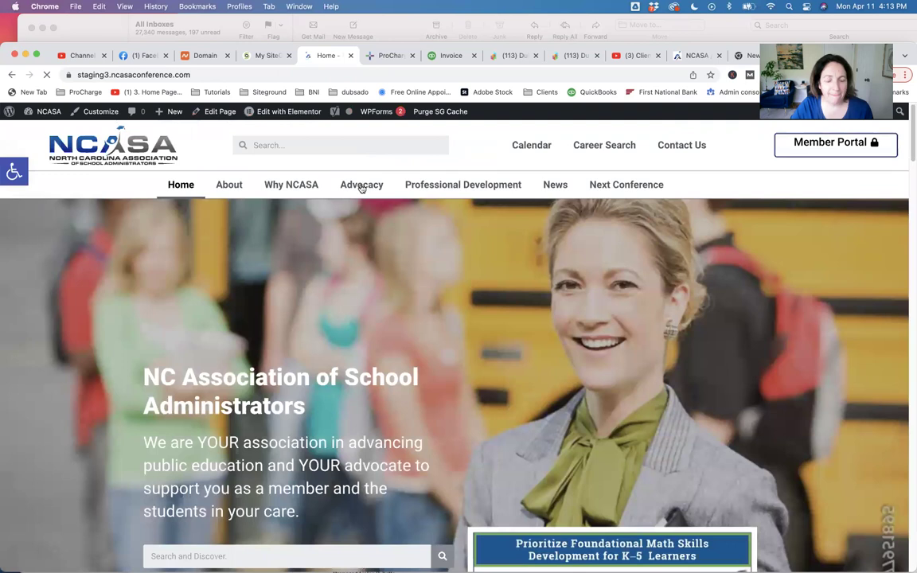
mouse_move(361, 187)
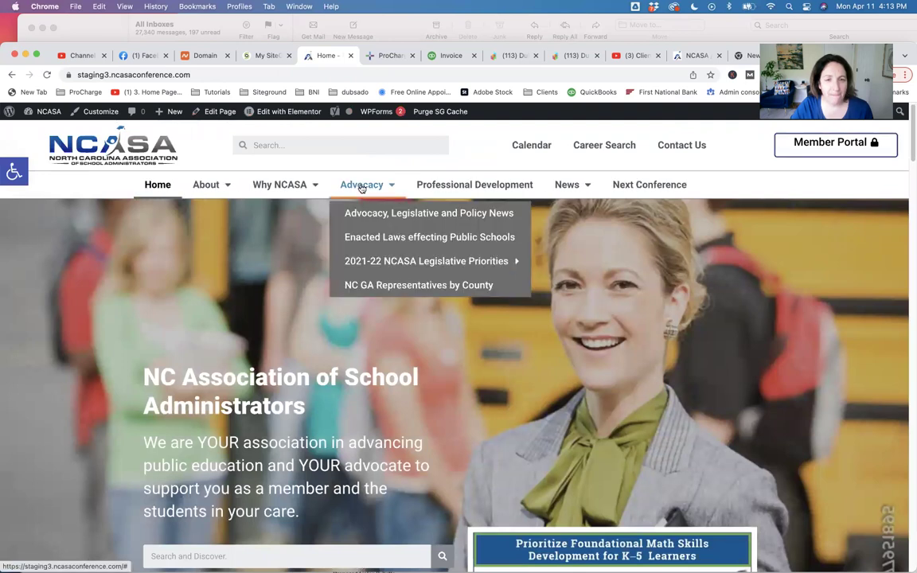
click(362, 213)
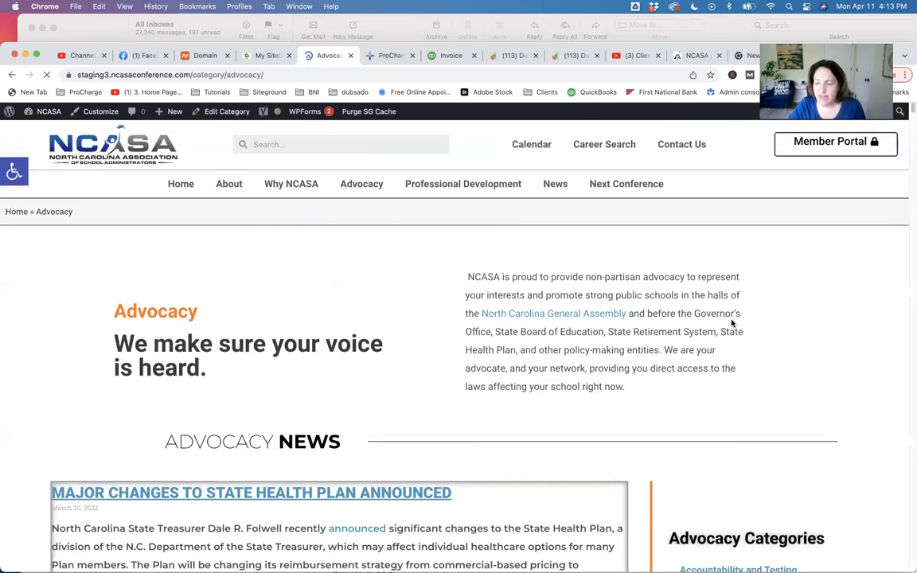
scroll(779, 331, down, 3)
scroll(755, 390, down, 4)
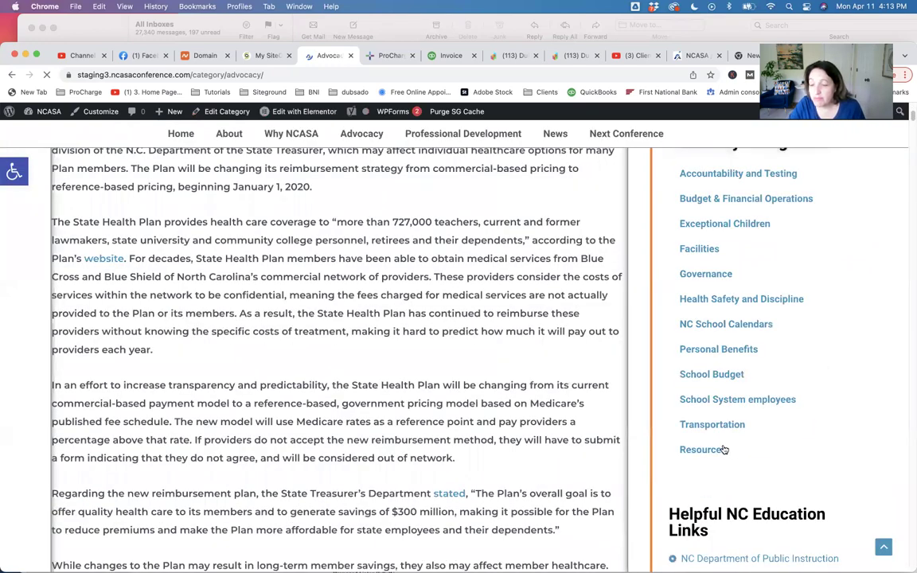
scroll(312, 268, up, 4)
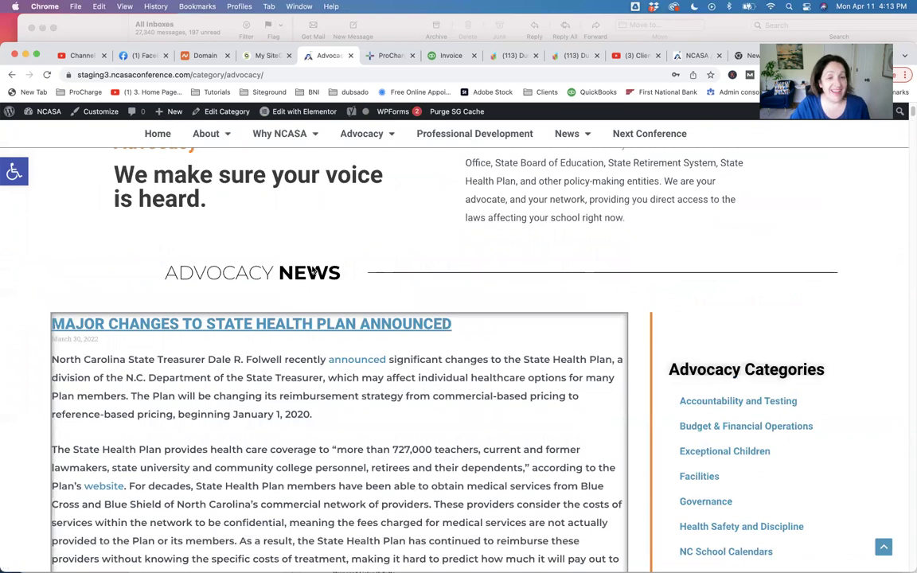
scroll(312, 270, up, 3)
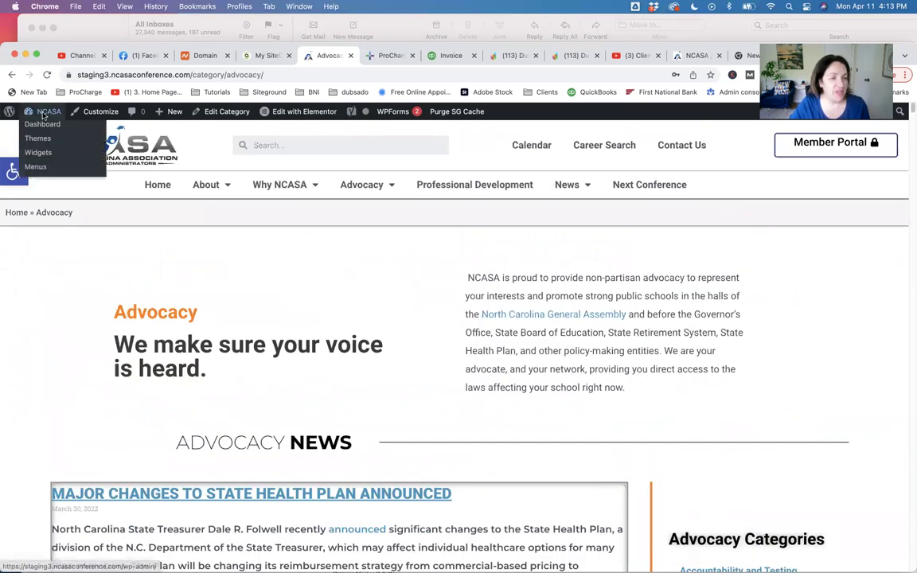
Return to the dashboard, reopen the menu editor and remove the Resources item from the Advocacy-SubMenu
click(42, 124)
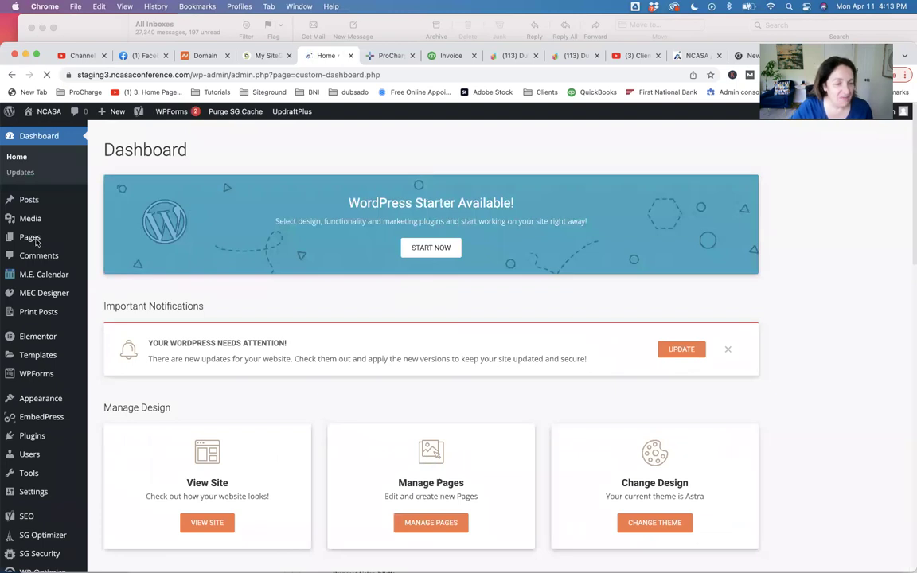
mouse_move(35, 243)
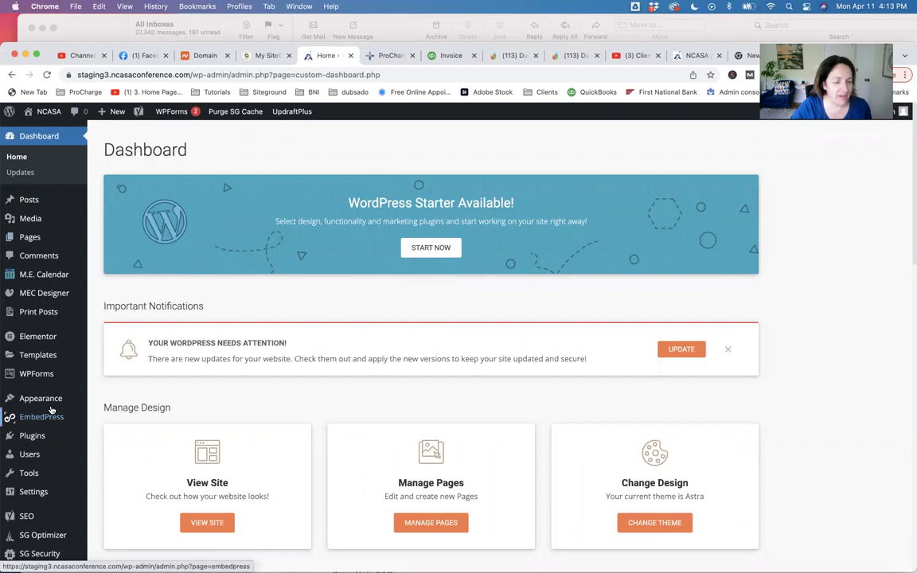
mouse_move(47, 400)
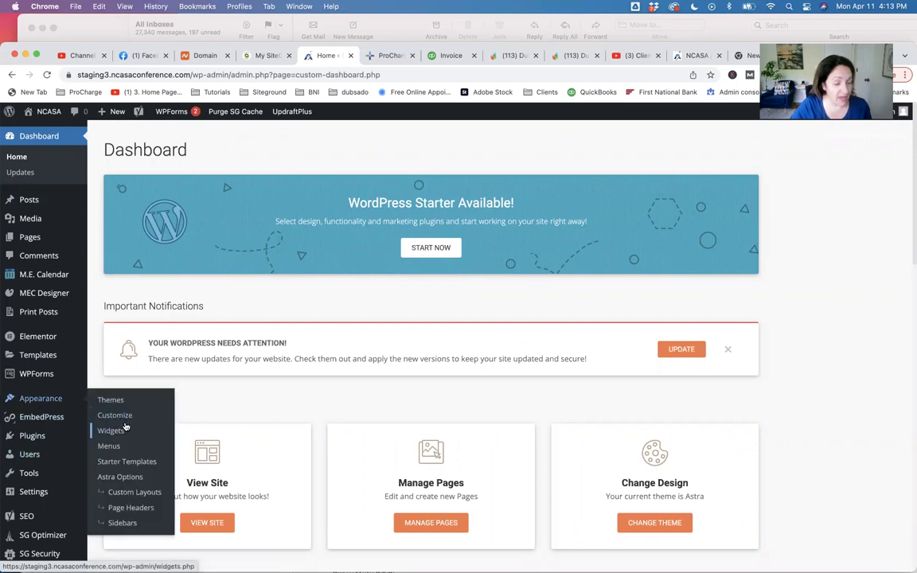
click(110, 446)
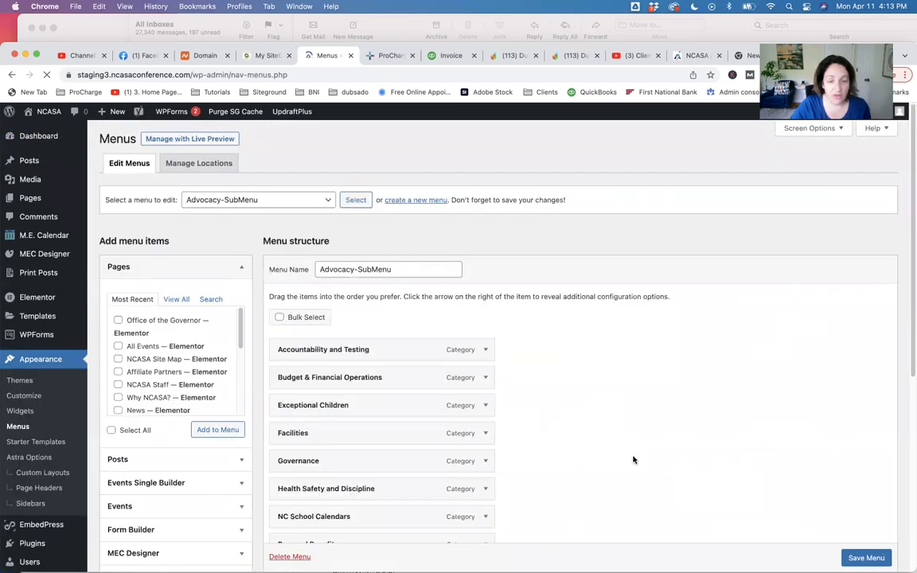
scroll(633, 460, down, 8)
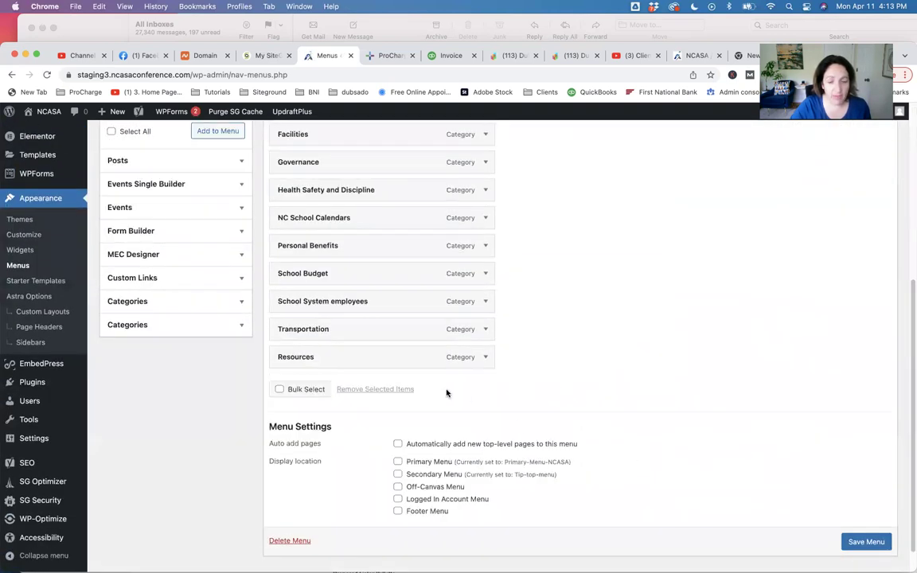
click(484, 357)
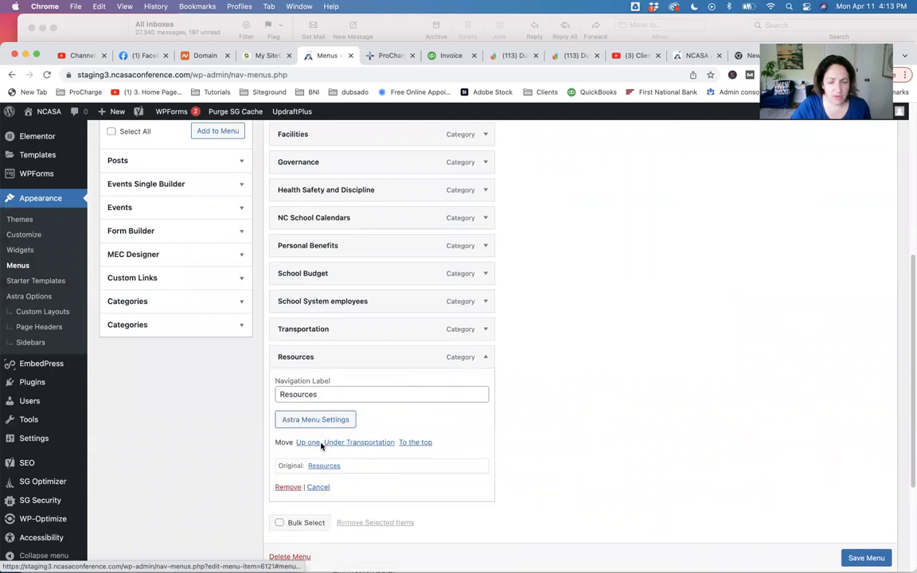
click(287, 487)
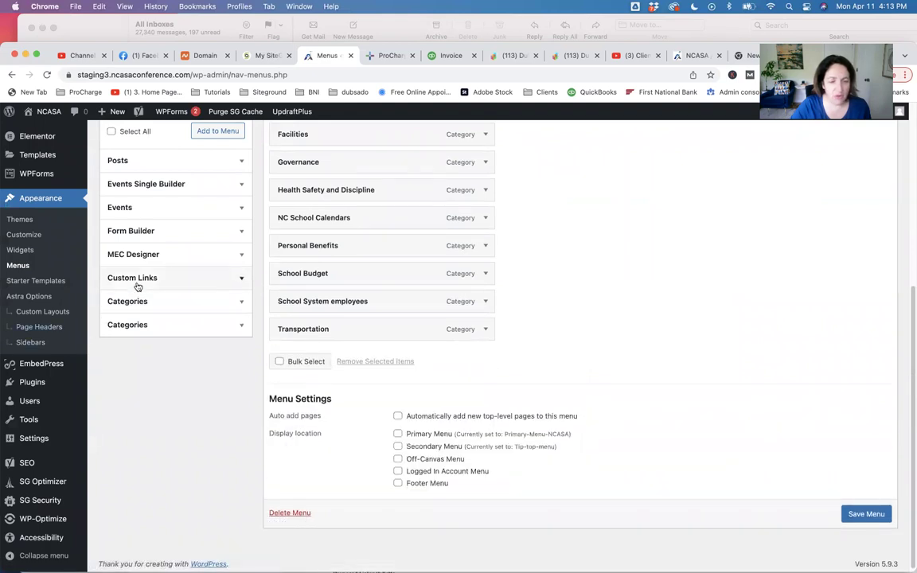
Open the custom link options and review the types of items that can be added to the menu
click(137, 280)
scroll(118, 291, up, 3)
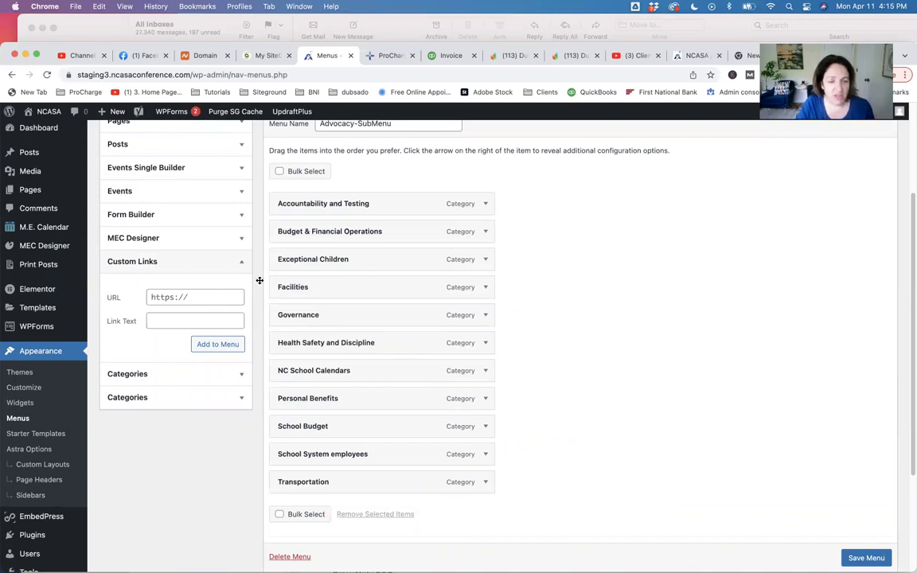
scroll(133, 286, up, 2)
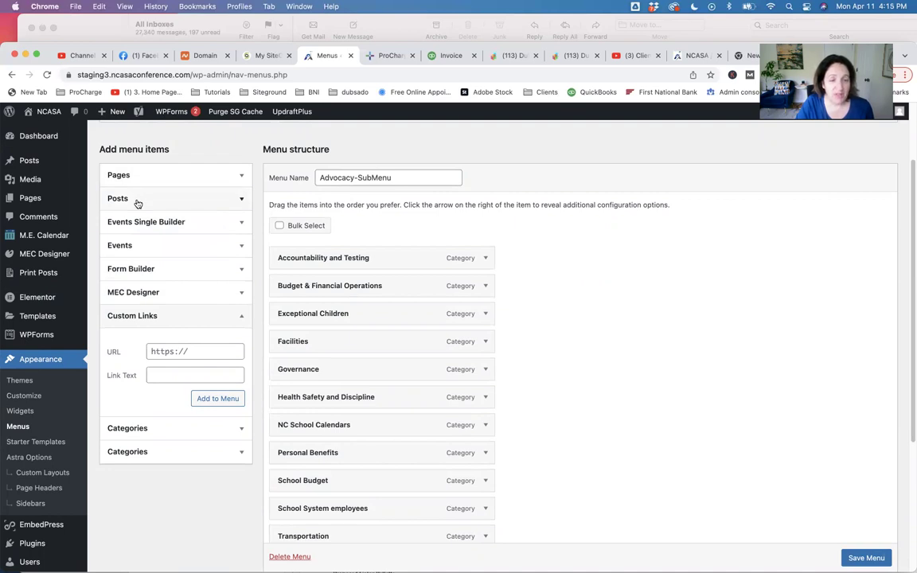
scroll(568, 283, up, 2)
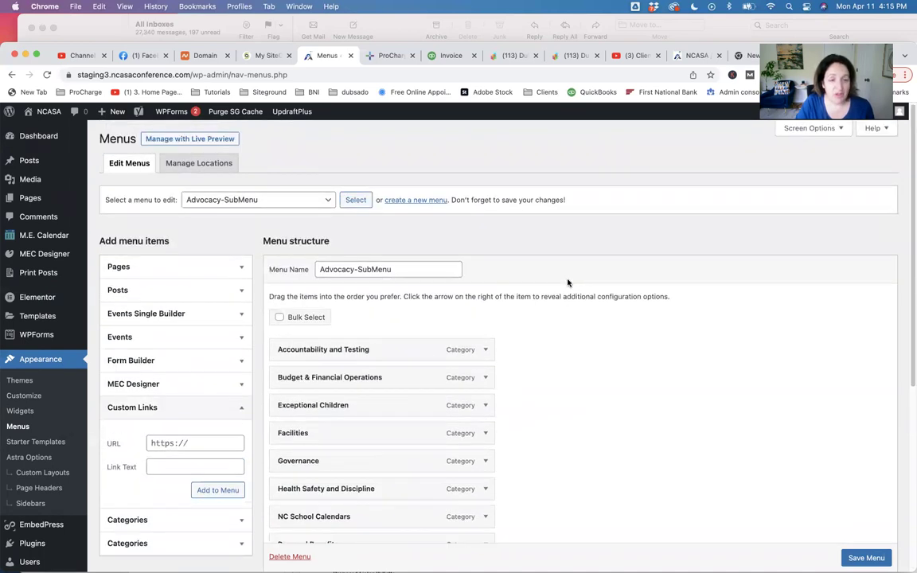
Save the Advocacy-SubMenu, visit the site's home page and check the About and Advocacy dropdowns in the header menu
click(40, 116)
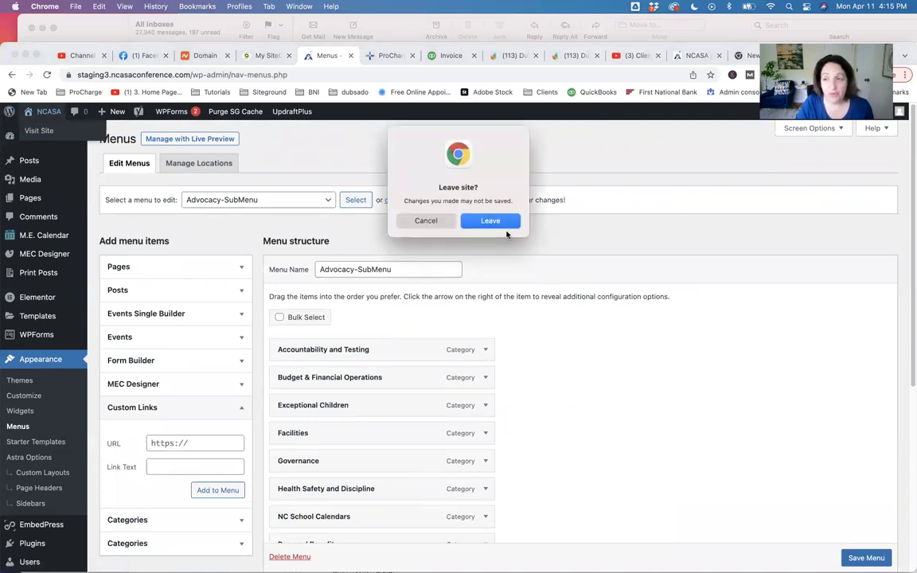
click(413, 222)
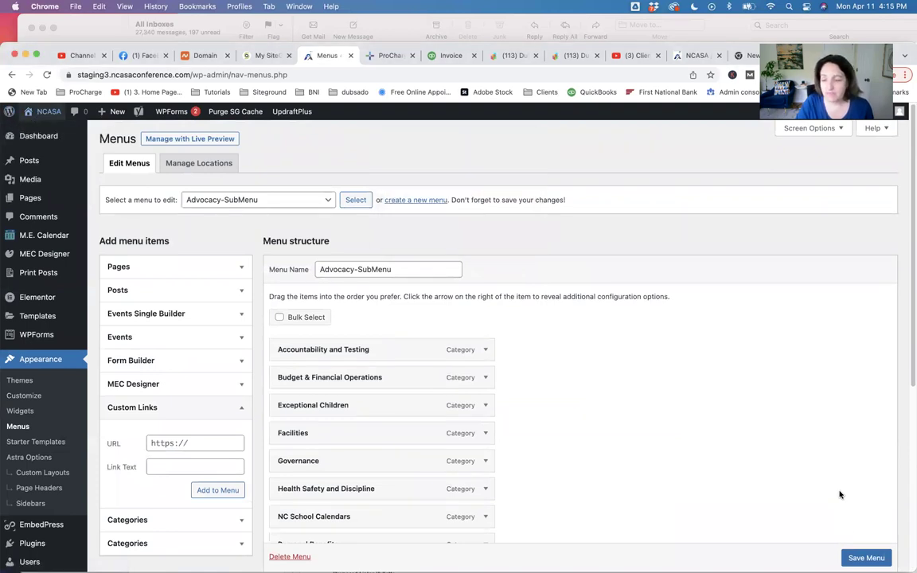
scroll(855, 557, down, 1)
click(864, 557)
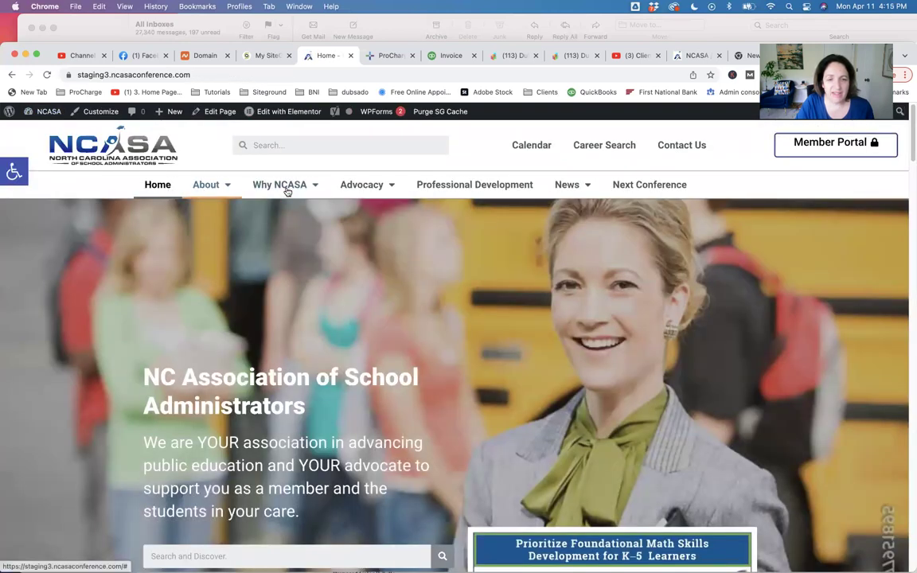
mouse_move(262, 191)
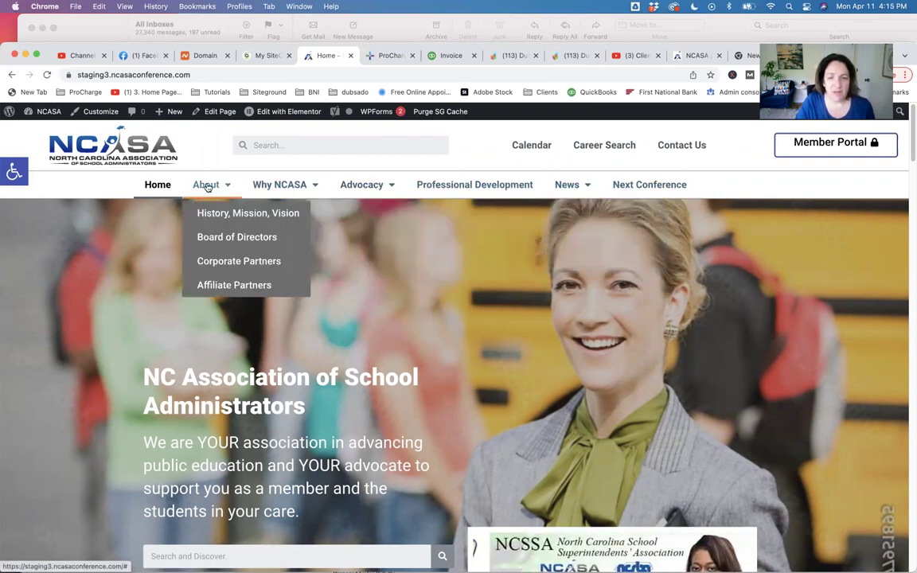
mouse_move(361, 190)
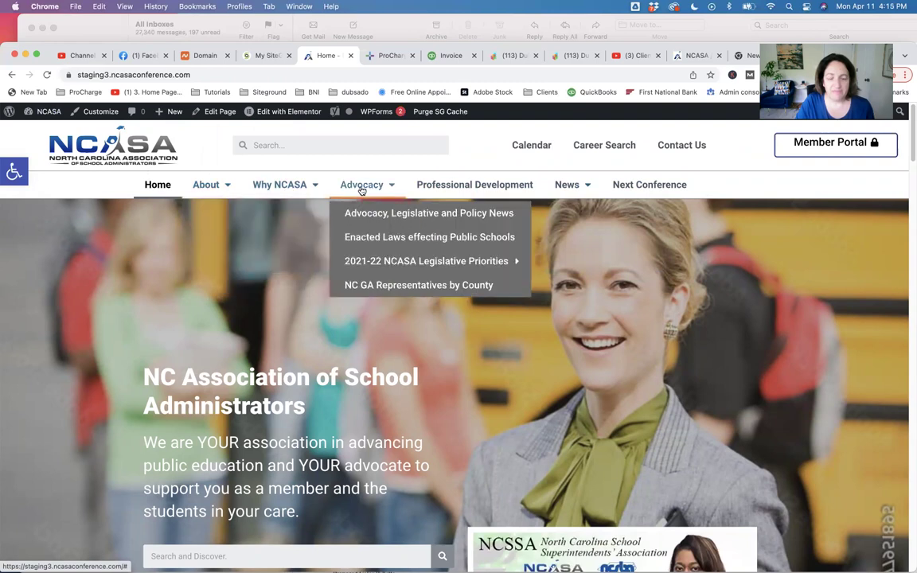